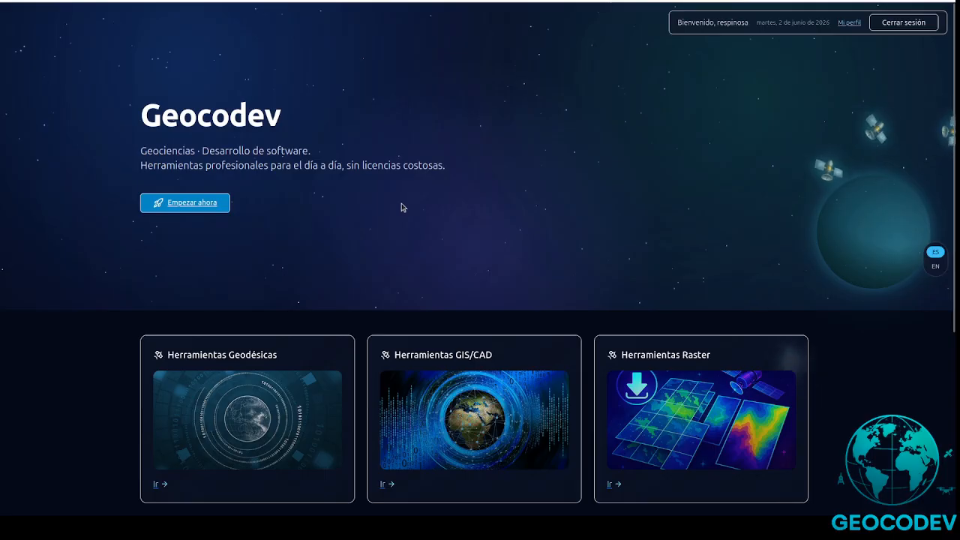
- Open the open-traverse 2D module of the Bowditch method within the geodetic tools' traverse calculation
{"action": "scroll", "coordinate": [400, 204], "scroll_direction": "down", "scroll_amount": 5}
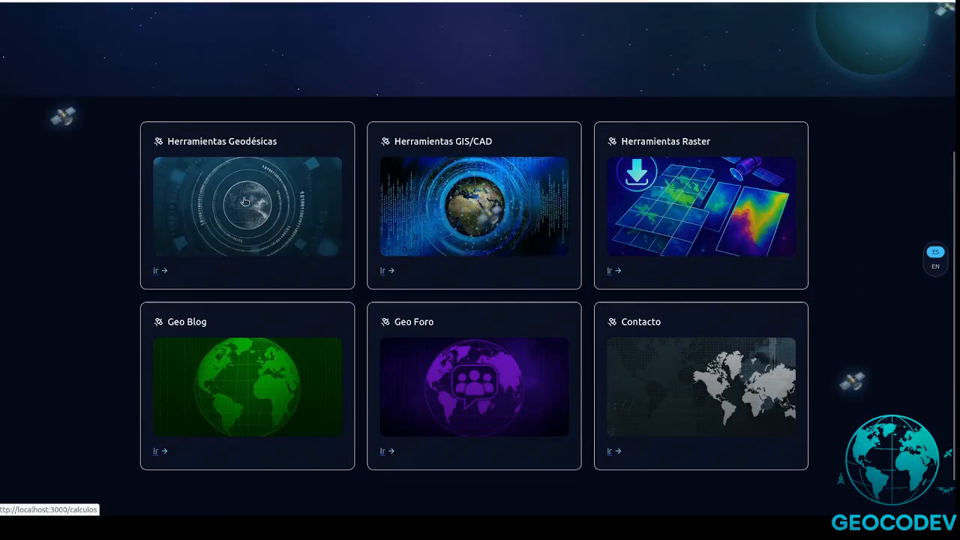
{"action": "left_click", "coordinate": [243, 194]}
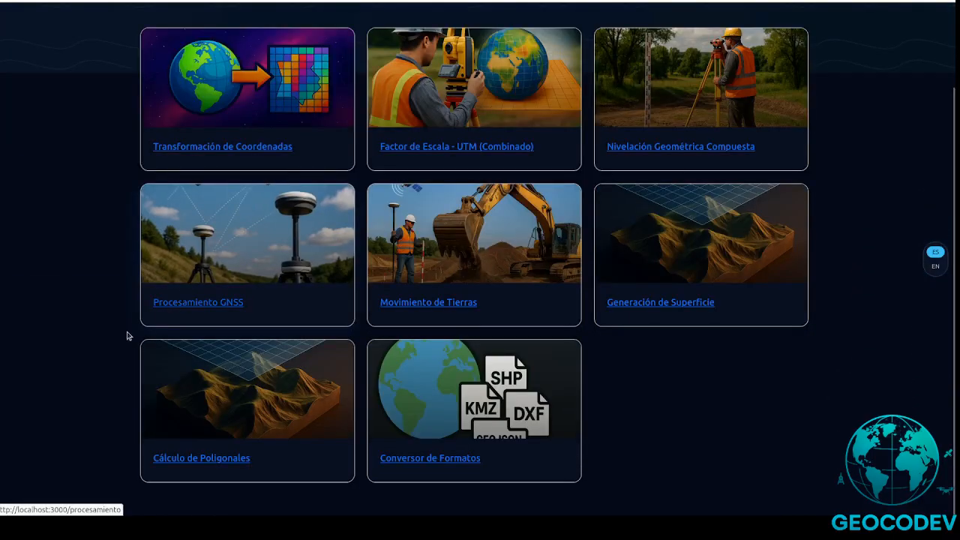
{"action": "left_click", "coordinate": [272, 388]}
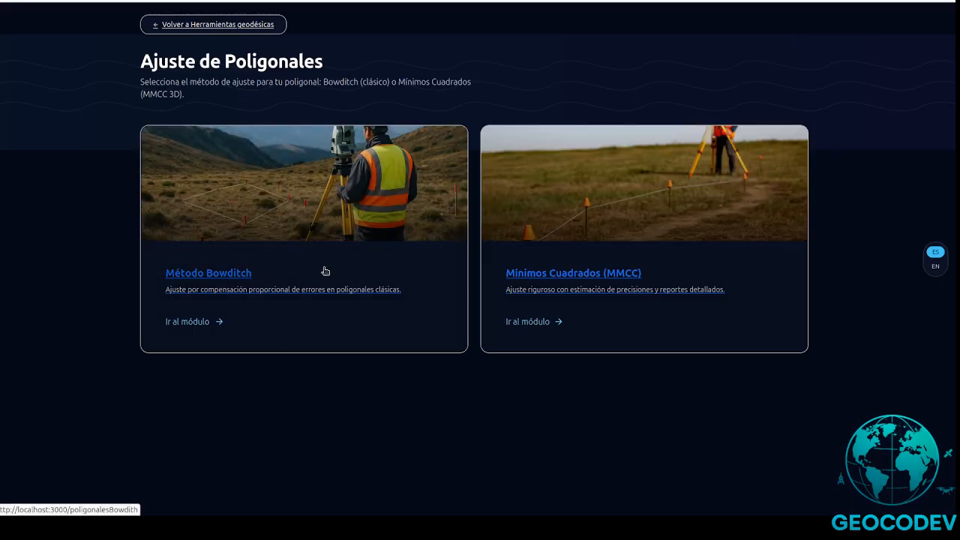
{"action": "left_click", "coordinate": [285, 211]}
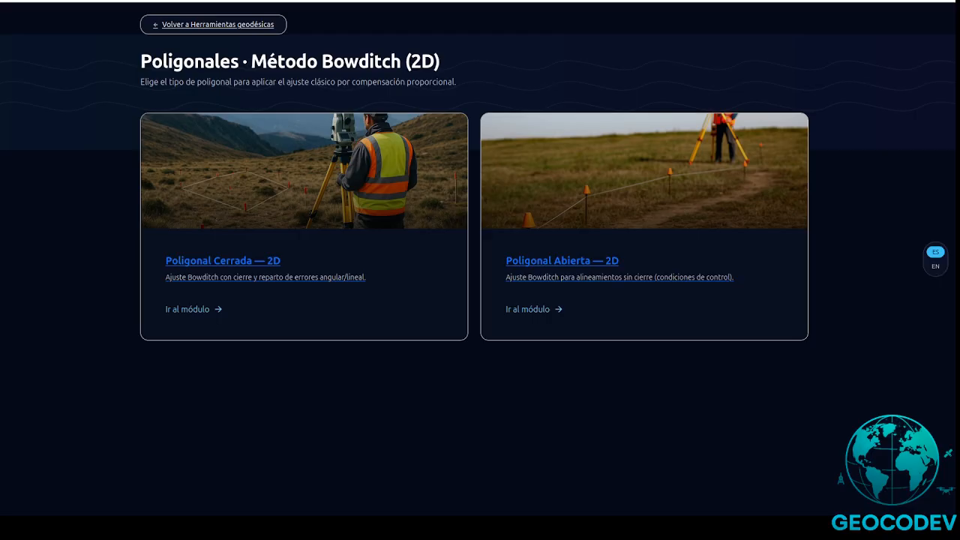
{"action": "left_click", "coordinate": [641, 198]}
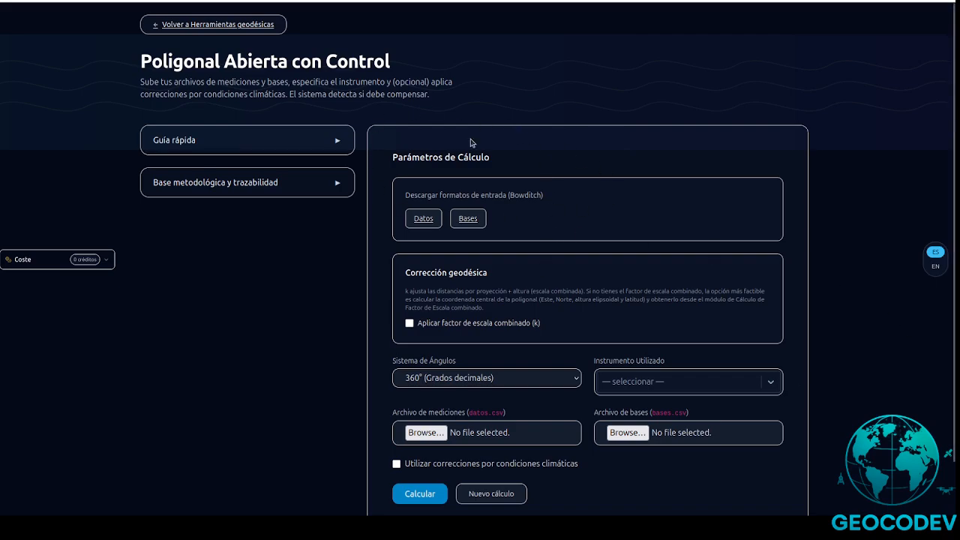
- Download the Datos and Bases input format templates for the Bowditch calculation
{"action": "left_click", "coordinate": [430, 222]}
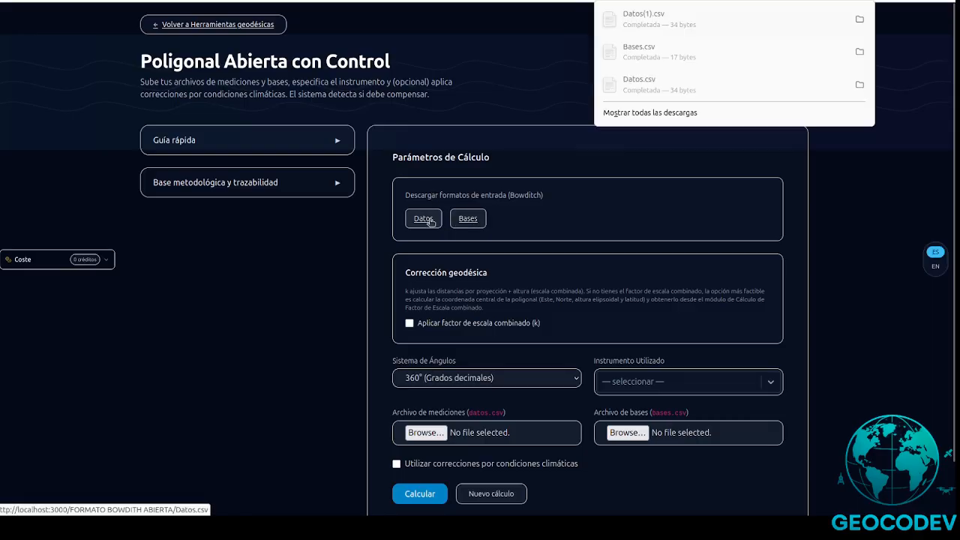
{"action": "left_click", "coordinate": [471, 219]}
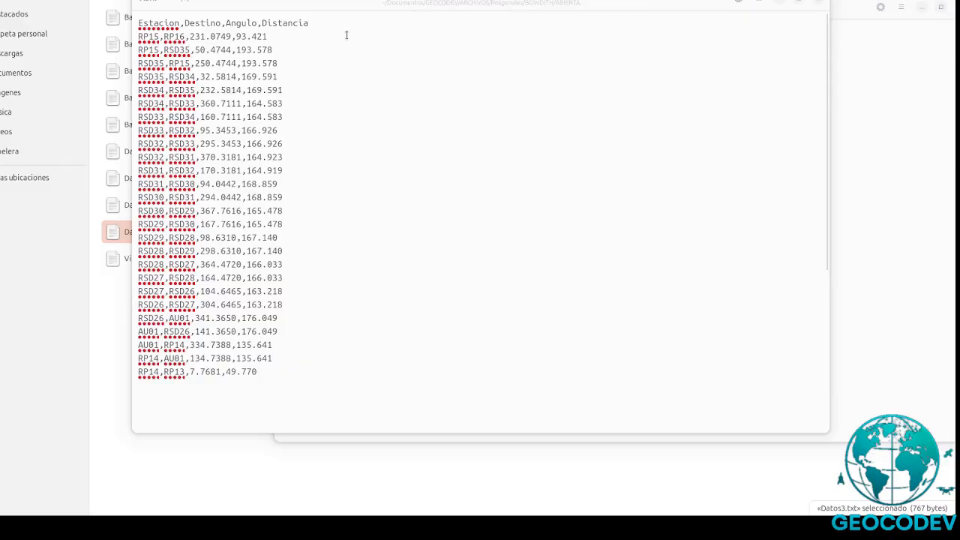
- Examine the header, the first RP15 observations and the closing RP14–RP13 row in the Datos3.txt measurements file
{"action": "left_click_drag", "start_coordinate": [330, 23], "coordinate": [135, 22]}
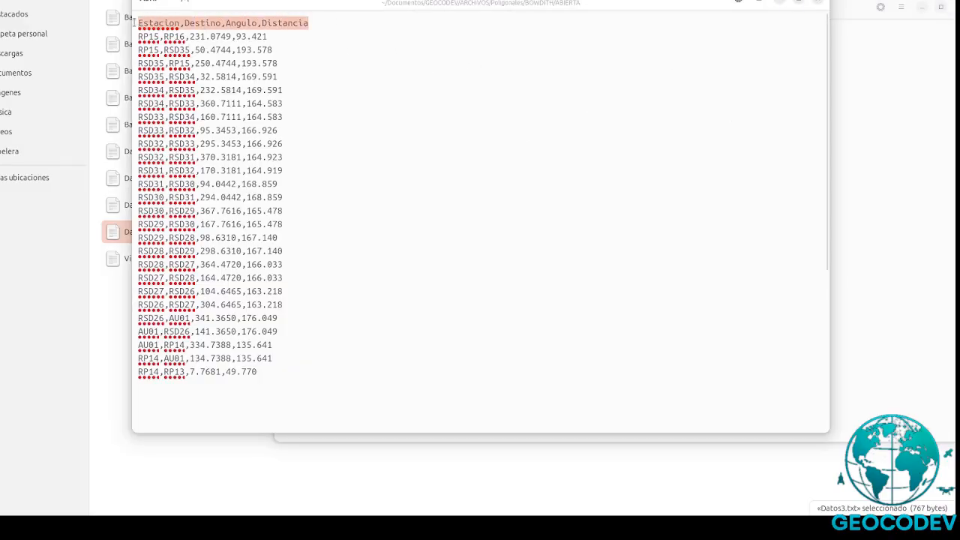
{"action": "left_click", "coordinate": [167, 24]}
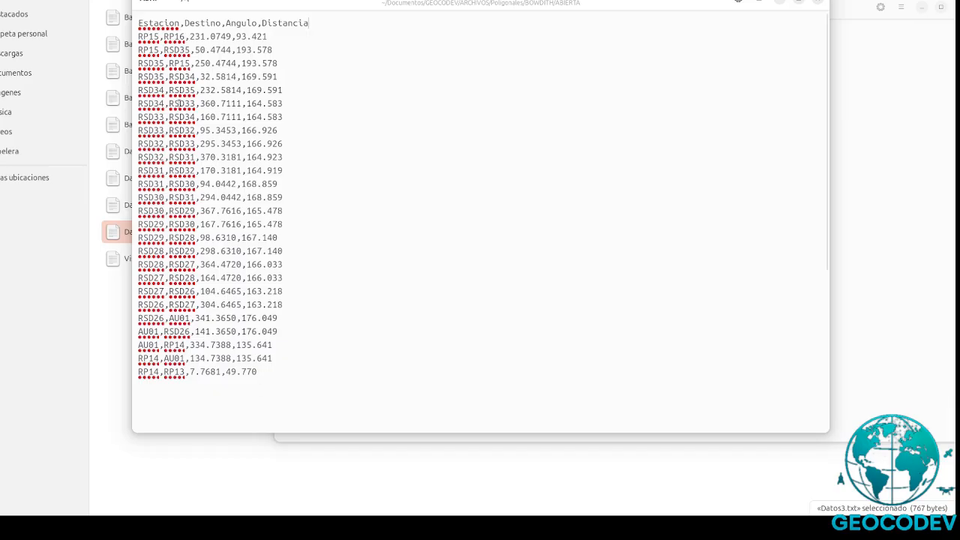
{"action": "left_click_drag", "start_coordinate": [138, 37], "coordinate": [139, 47]}
{"action": "left_click", "coordinate": [153, 49]}
{"action": "double_click", "coordinate": [165, 36]}
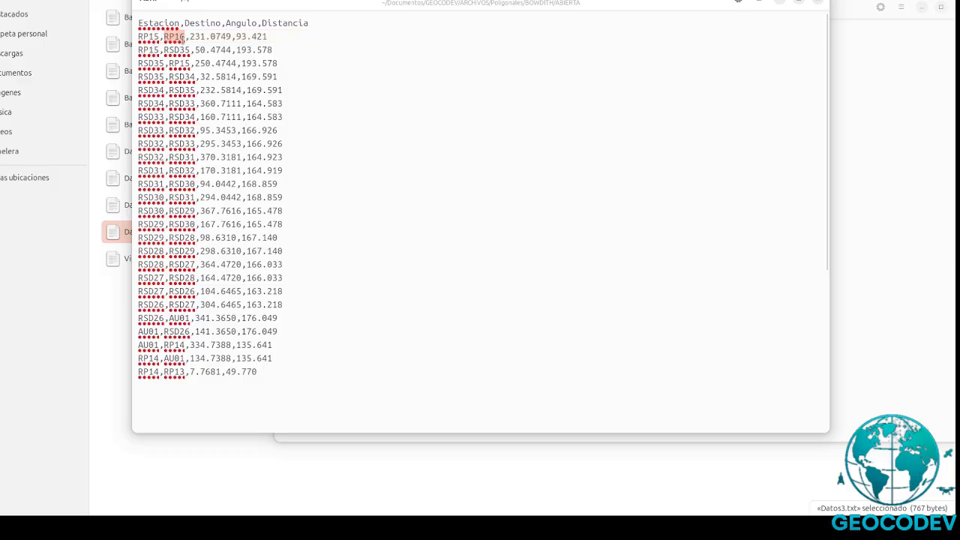
{"action": "left_click_drag", "start_coordinate": [189, 36], "coordinate": [267, 36]}
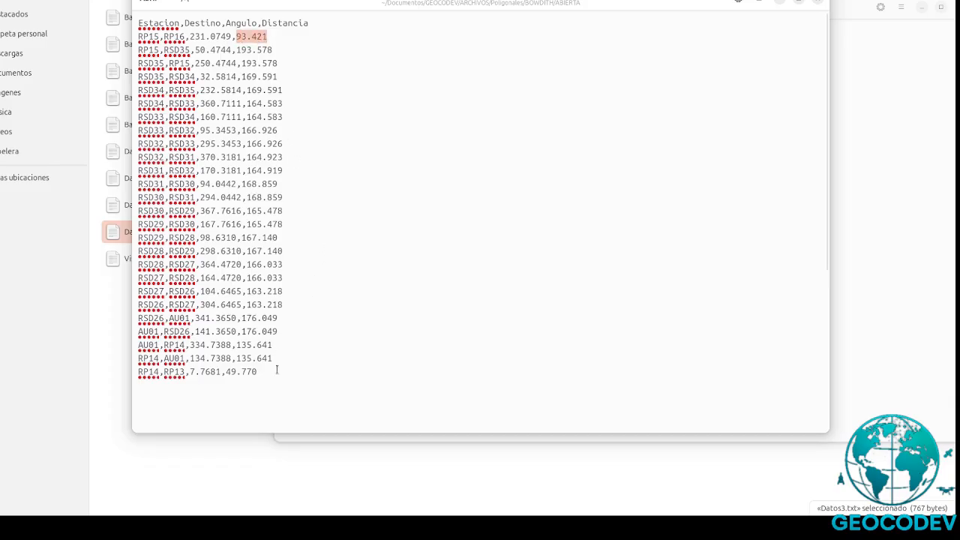
{"action": "left_click_drag", "start_coordinate": [265, 374], "coordinate": [134, 44]}
{"action": "left_click", "coordinate": [137, 44]}
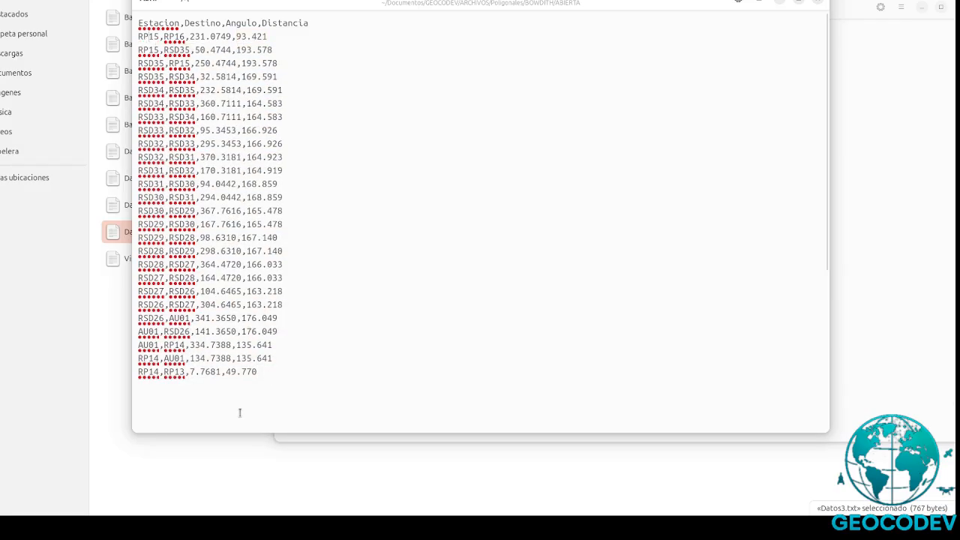
{"action": "left_click_drag", "start_coordinate": [261, 373], "coordinate": [137, 370]}
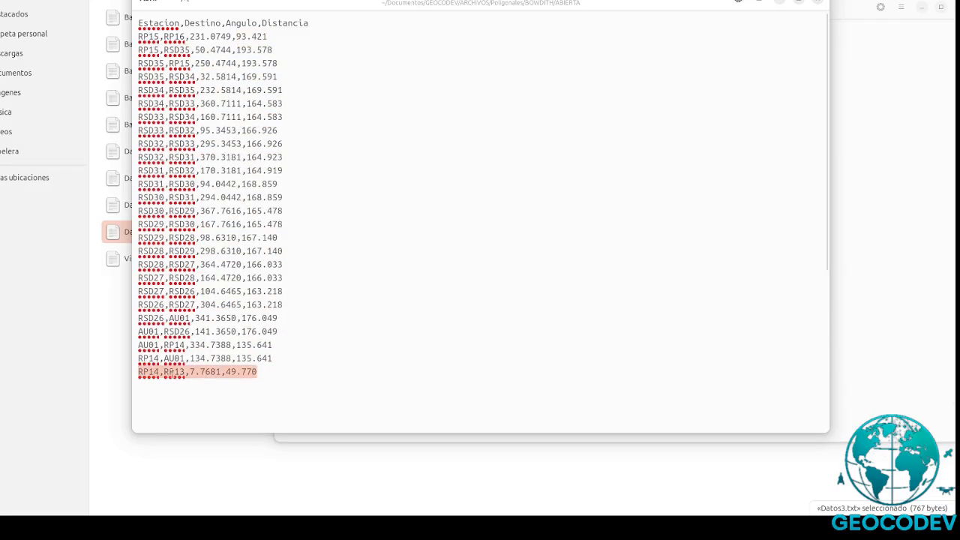
- Examine the point names and the Este and Norte coordinates of the control points in Bases3.txt
{"action": "left_click", "coordinate": [874, 214]}
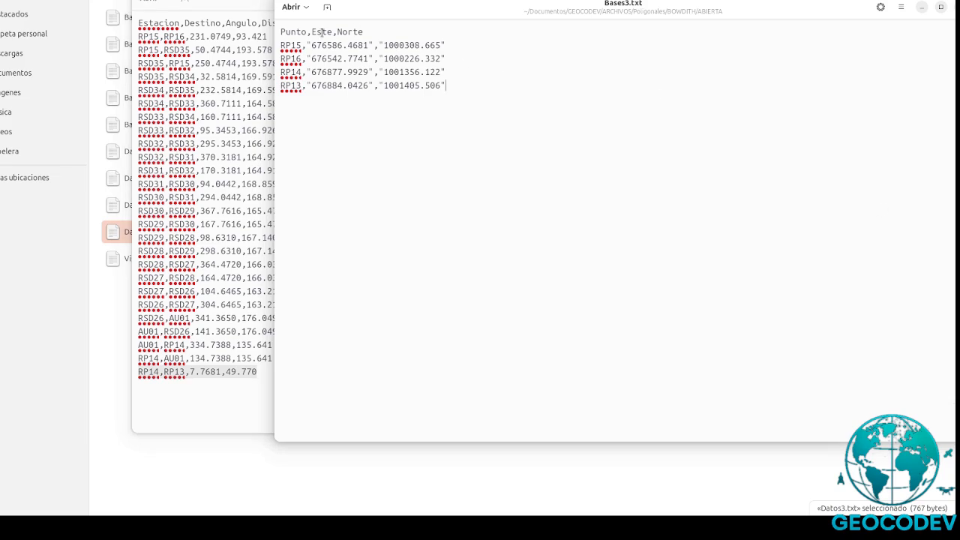
{"action": "left_click_drag", "start_coordinate": [302, 45], "coordinate": [352, 46]}
{"action": "left_click", "coordinate": [408, 47]}
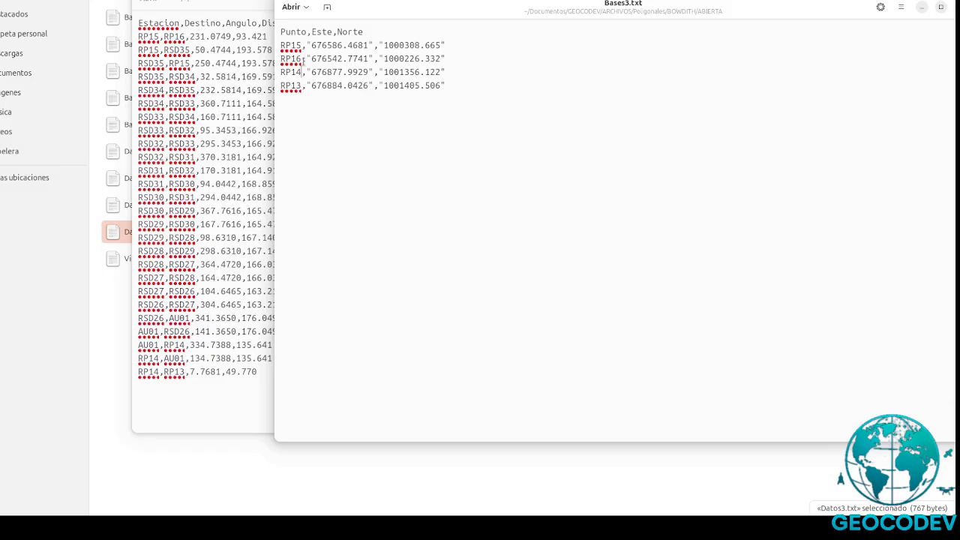
{"action": "left_click", "coordinate": [302, 73]}
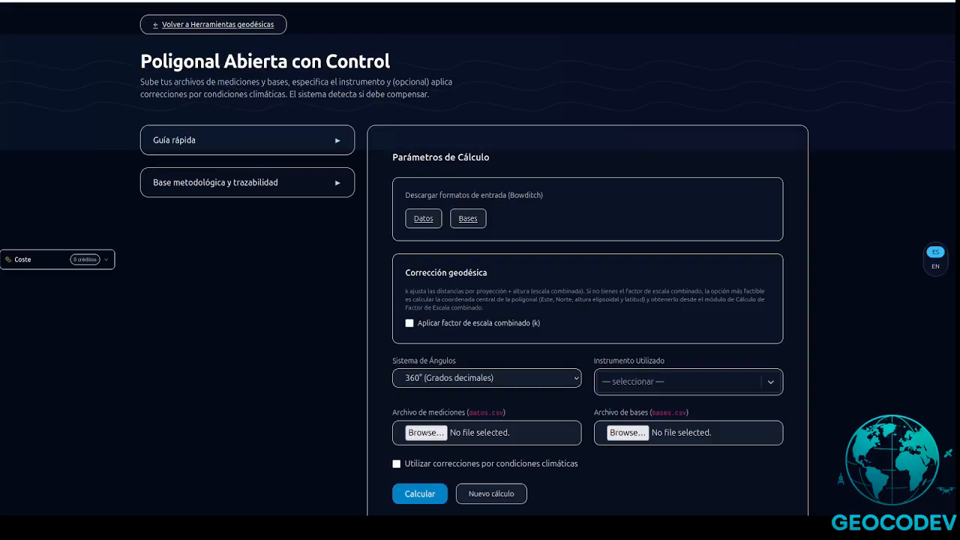
- Set the angle system of the open traverse calculation to 400g (Grados centesimales)
{"action": "scroll", "coordinate": [590, 337], "scroll_direction": "down", "scroll_amount": 1}
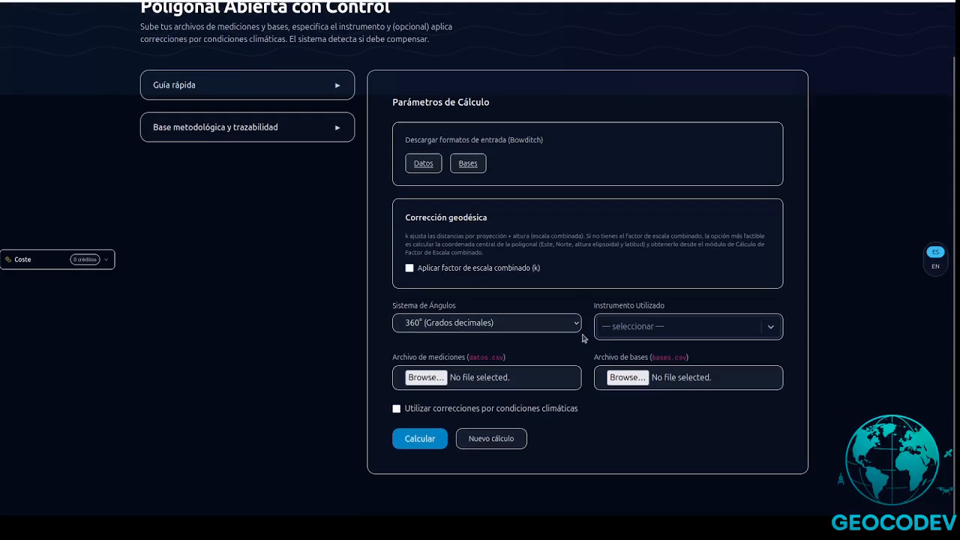
{"action": "left_click", "coordinate": [534, 327]}
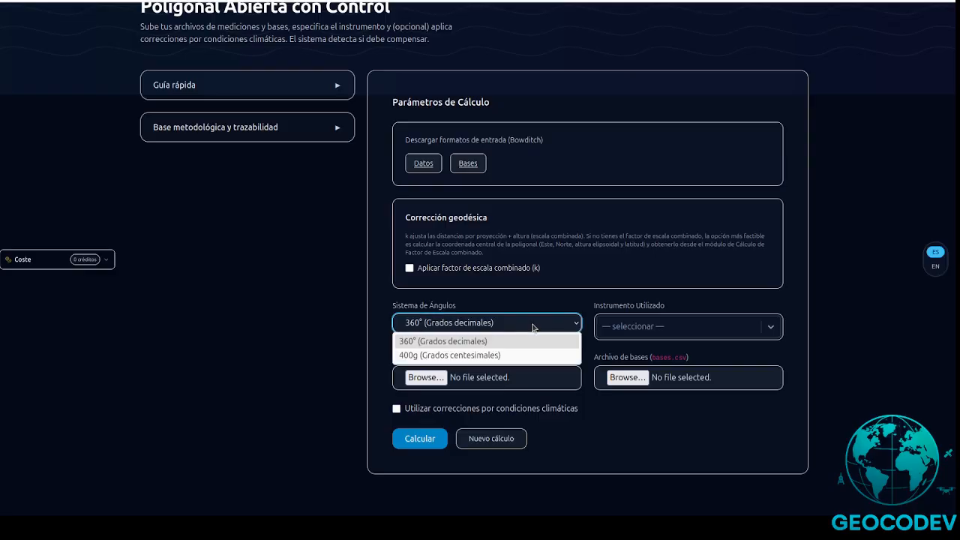
{"action": "left_click", "coordinate": [491, 356]}
- Load Datos3.txt as the measurements file, showing all file types to find it
{"action": "left_click", "coordinate": [437, 379]}
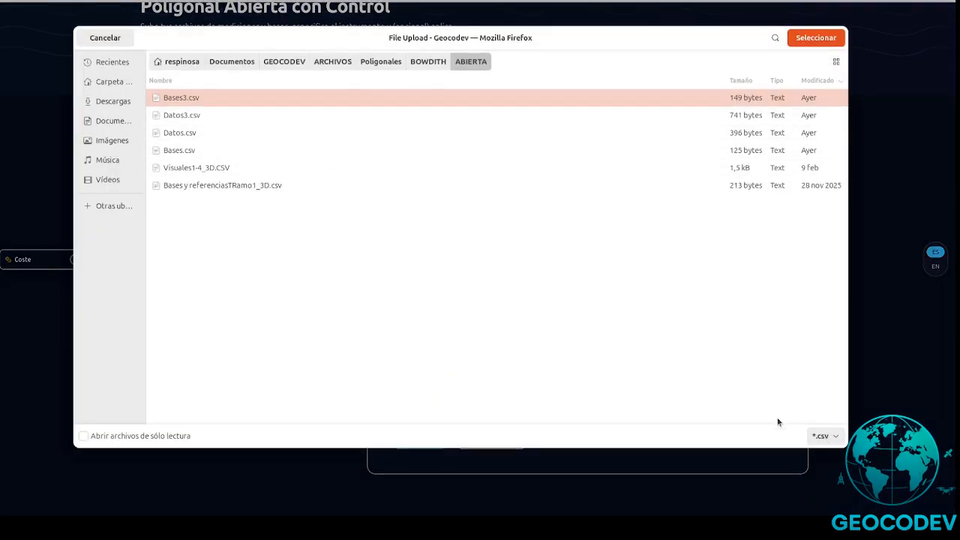
{"action": "left_click", "coordinate": [833, 440]}
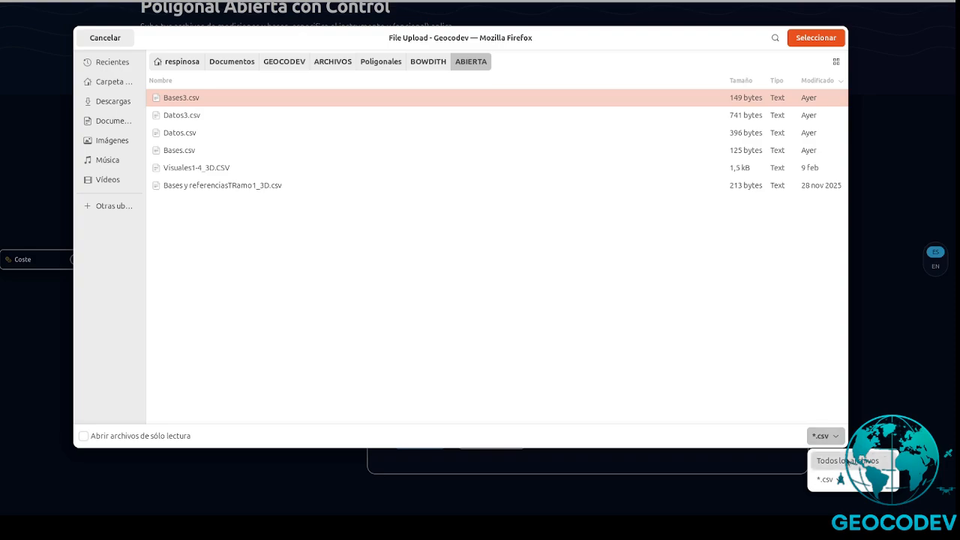
{"action": "left_click", "coordinate": [817, 459]}
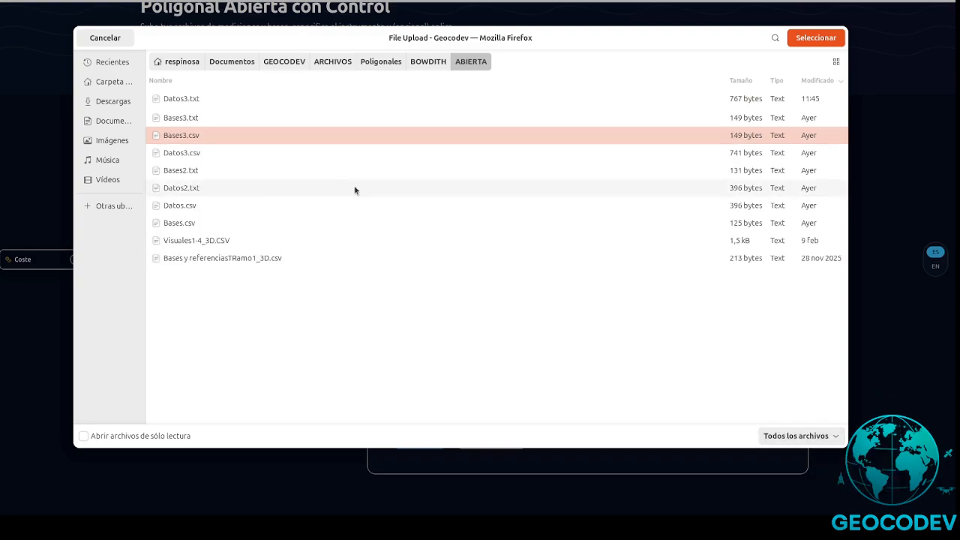
{"action": "double_click", "coordinate": [188, 101]}
- Load Bases3.txt as the bases file, showing all file types to find it
{"action": "left_click", "coordinate": [639, 380]}
{"action": "left_click", "coordinate": [826, 436]}
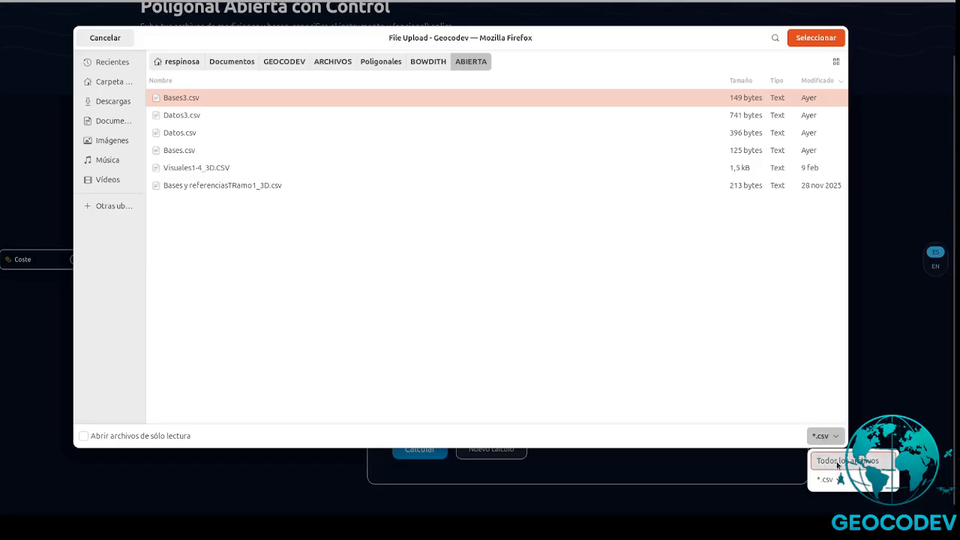
{"action": "left_click", "coordinate": [836, 461]}
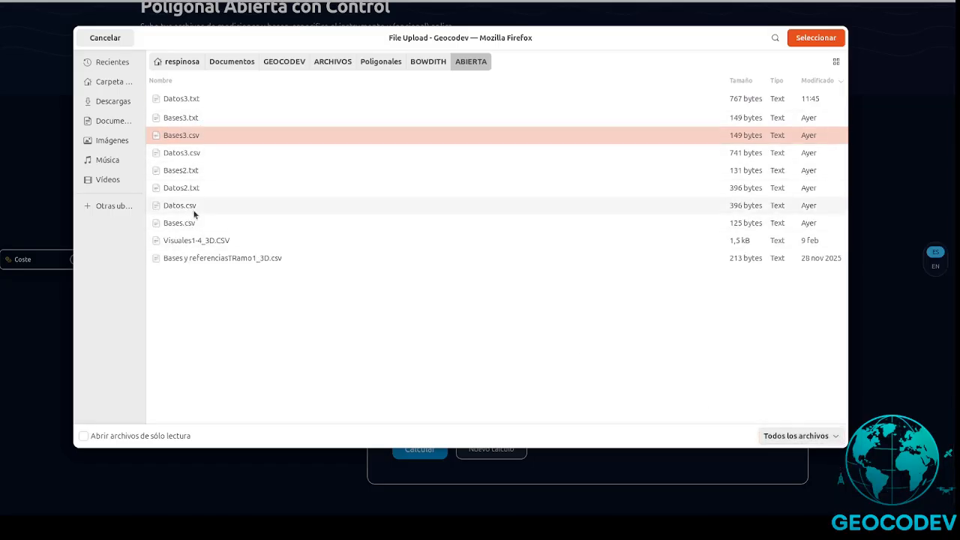
{"action": "double_click", "coordinate": [188, 118]}
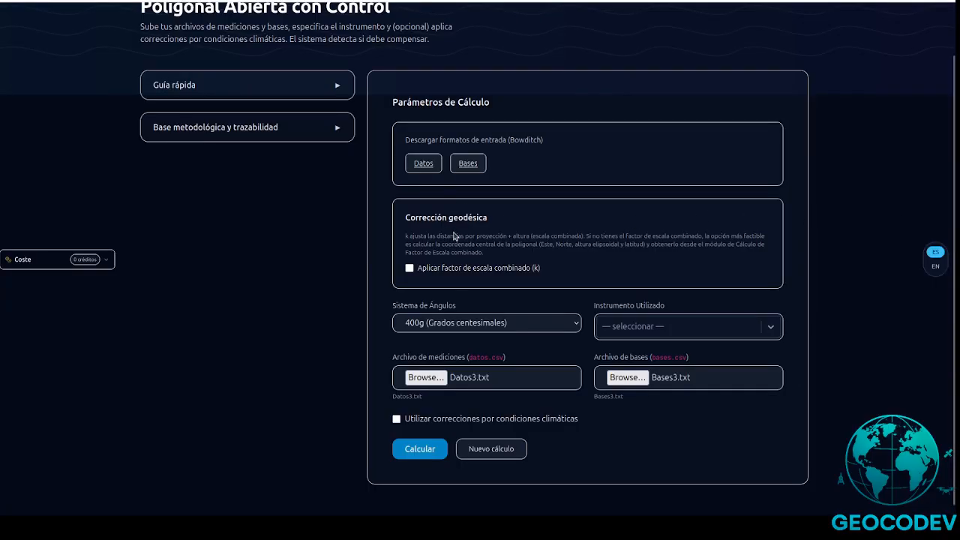
- Enable the combined scale factor correction and set k to 00.99999874
{"action": "left_click", "coordinate": [410, 268]}
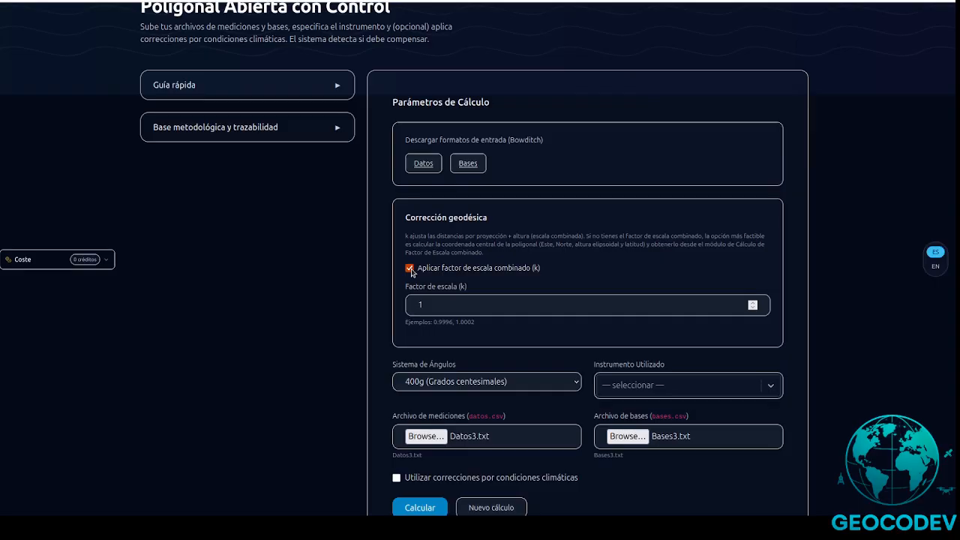
{"action": "left_click", "coordinate": [458, 304]}
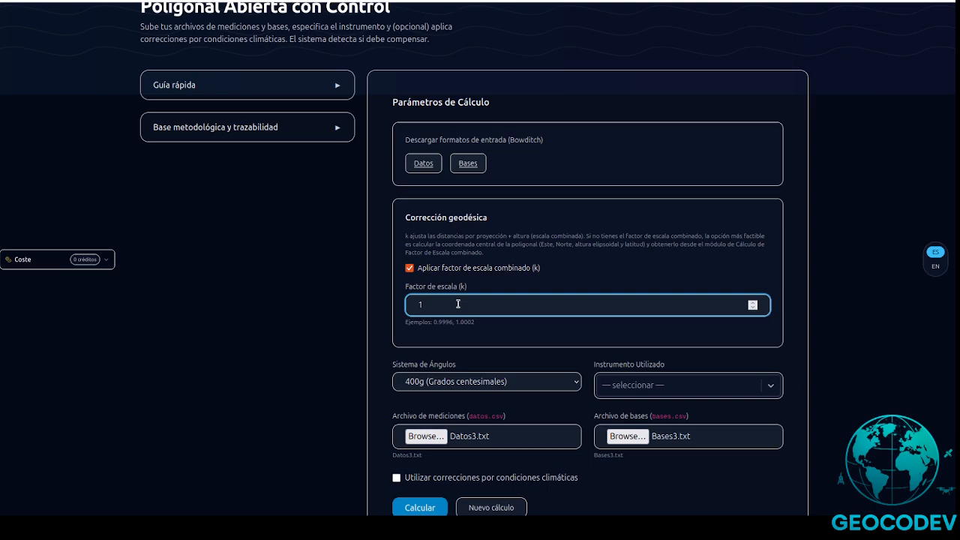
{"action": "key", "text": "BackSpace"}
{"action": "type", "text": "00.99999874"}
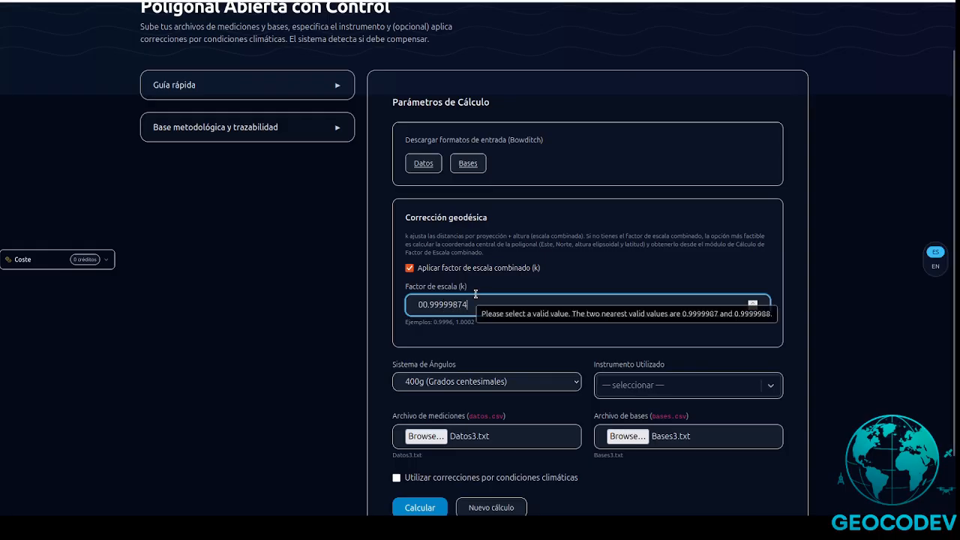
- Enable the climatic corrections with both the atmospheric and thermal options, and set the temperature to 30 °C
{"action": "scroll", "coordinate": [443, 253], "scroll_direction": "down", "scroll_amount": 1}
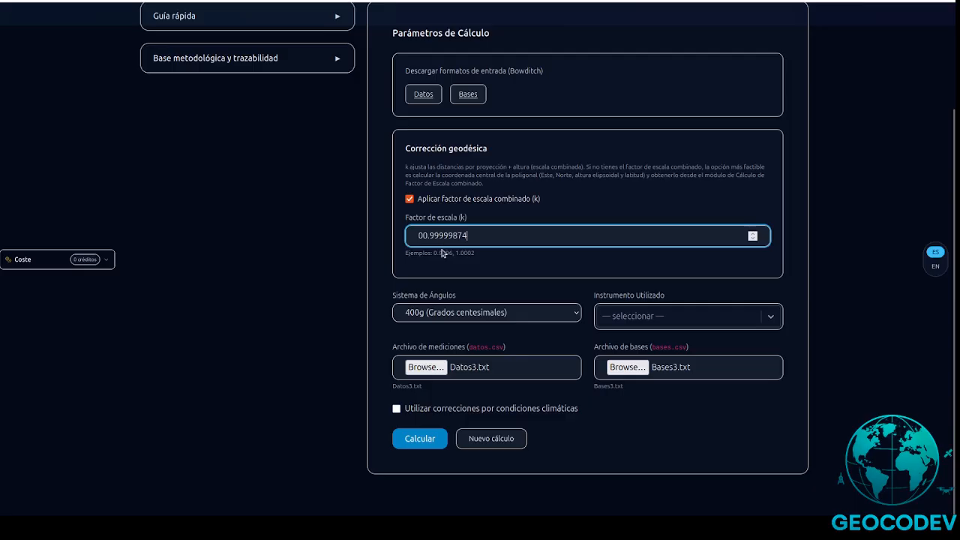
{"action": "left_click", "coordinate": [397, 409]}
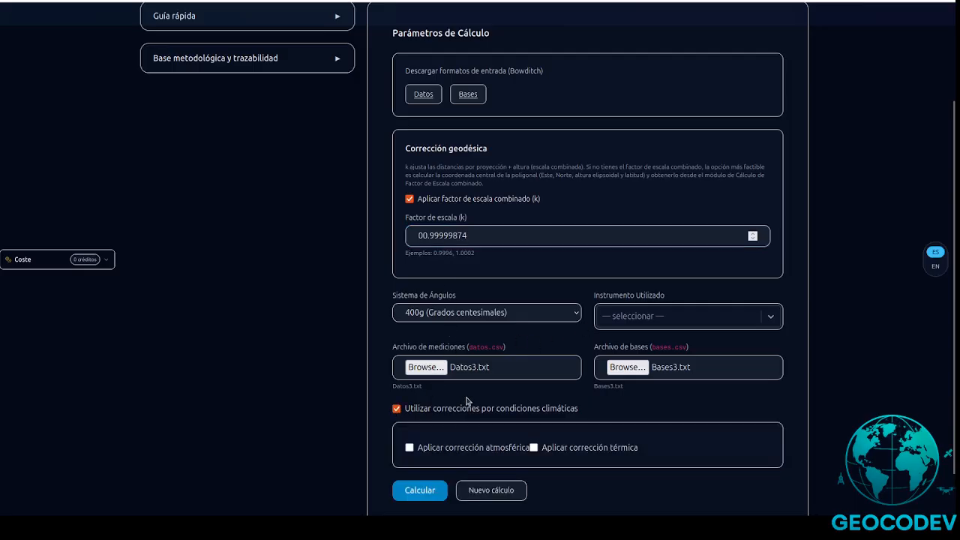
{"action": "left_click", "coordinate": [410, 448]}
{"action": "left_click", "coordinate": [533, 447]}
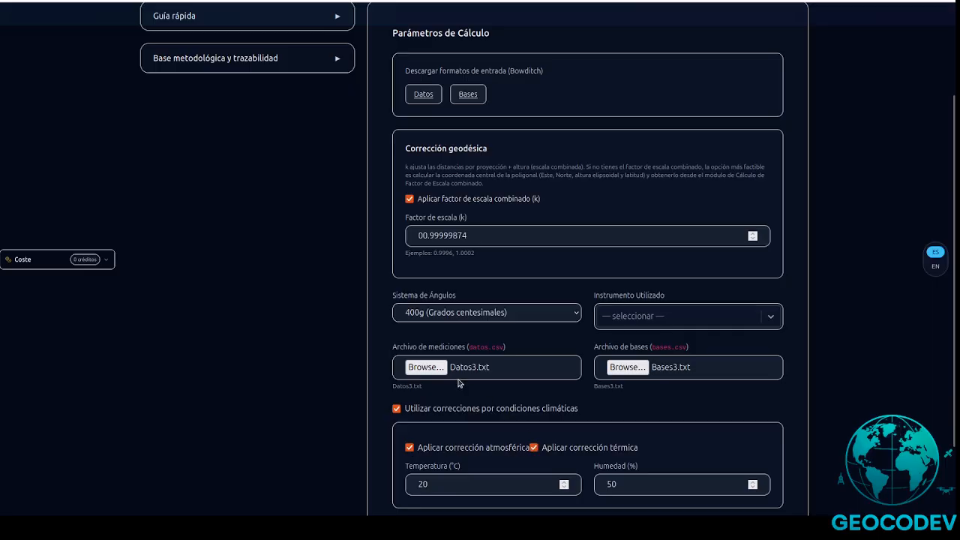
{"action": "scroll", "coordinate": [460, 385], "scroll_direction": "down", "scroll_amount": 2}
{"action": "left_click_drag", "start_coordinate": [440, 397], "coordinate": [356, 390]}
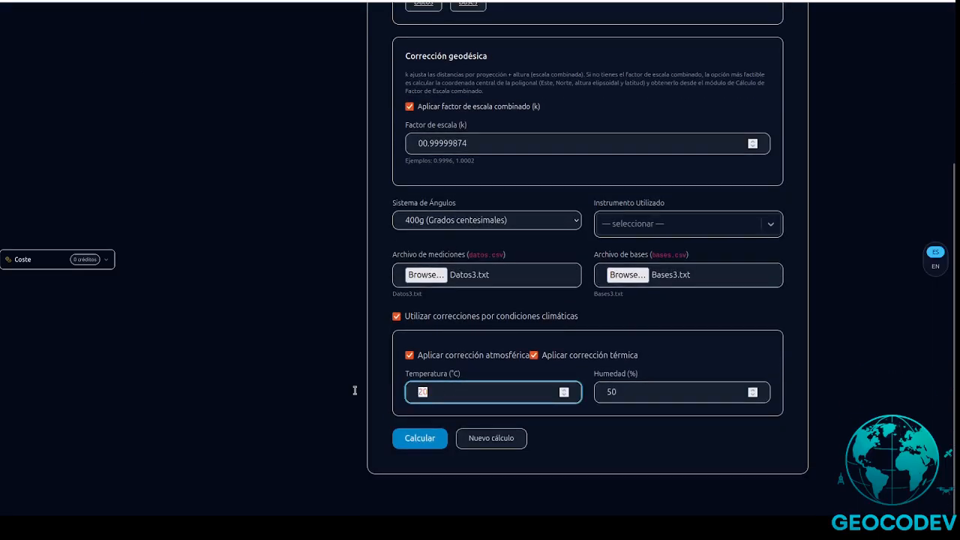
{"action": "type", "text": "30"}
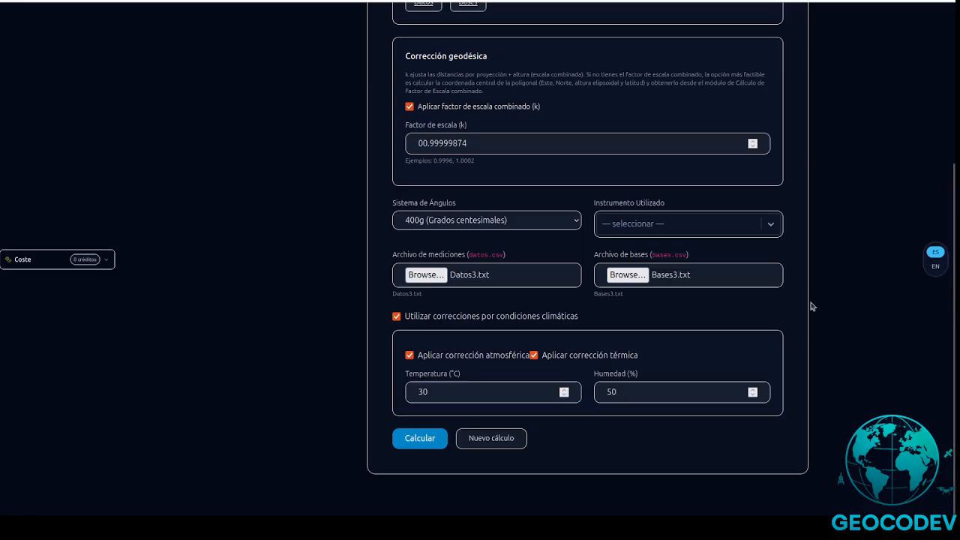
- Choose stonex_r2_prisma (±2 mm 2 ppm 2") as the instrument used
{"action": "left_click", "coordinate": [713, 234]}
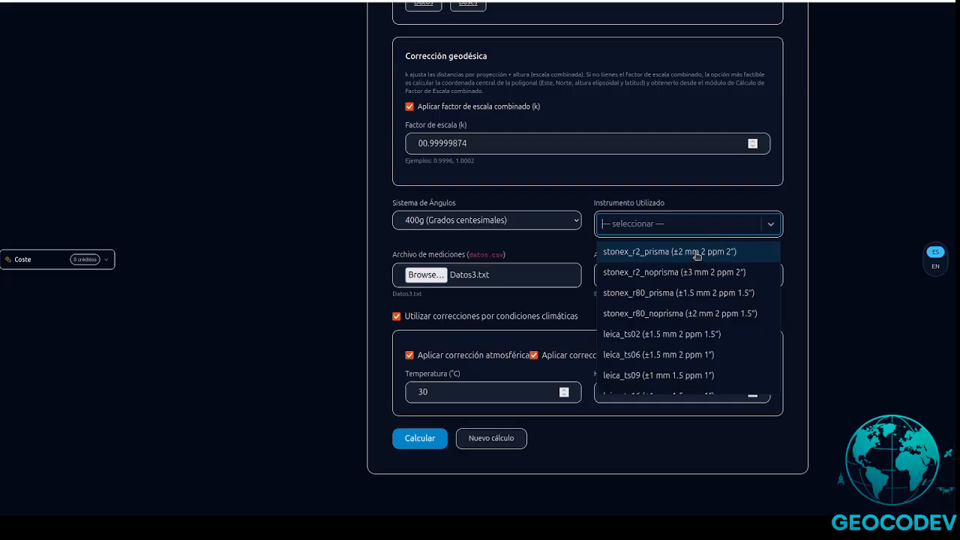
{"action": "left_click", "coordinate": [697, 255]}
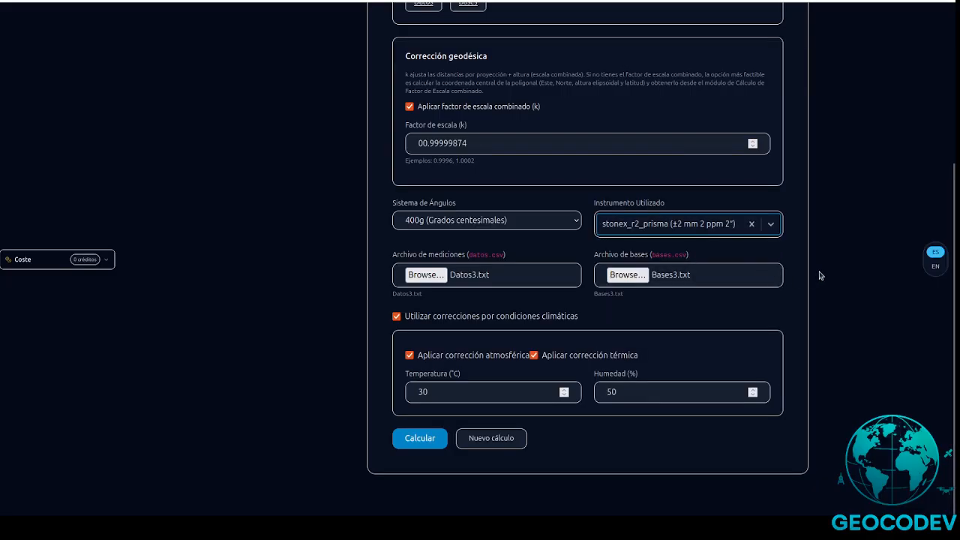
{"action": "scroll", "coordinate": [827, 248], "scroll_direction": "up", "scroll_amount": 1}
{"action": "scroll", "coordinate": [606, 158], "scroll_direction": "up", "scroll_amount": 3}
{"action": "scroll", "coordinate": [553, 180], "scroll_direction": "down", "scroll_amount": 3}
{"action": "scroll", "coordinate": [363, 227], "scroll_direction": "up", "scroll_amount": 3}
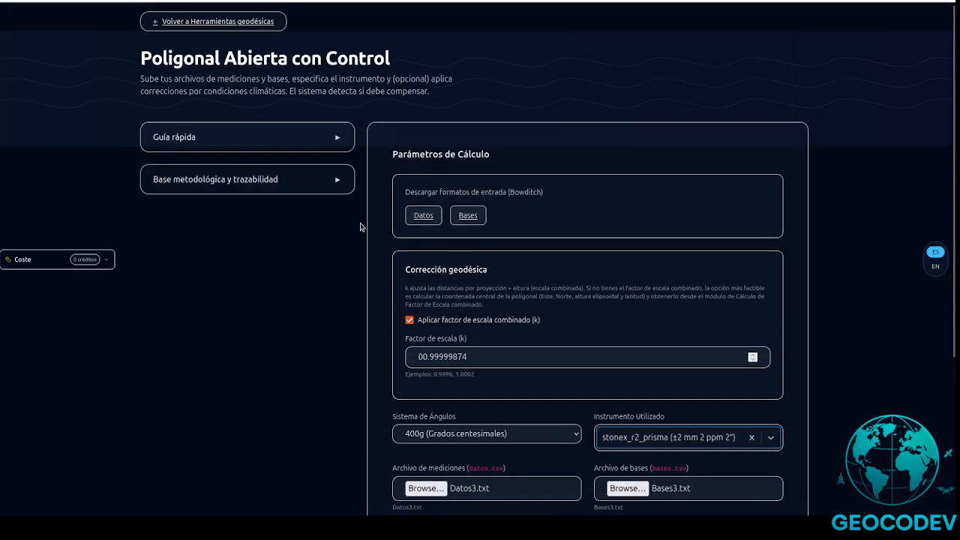
- Read the Guía rápida for the required columns of the measurement and base files, and collapse it again
{"action": "left_click", "coordinate": [330, 150]}
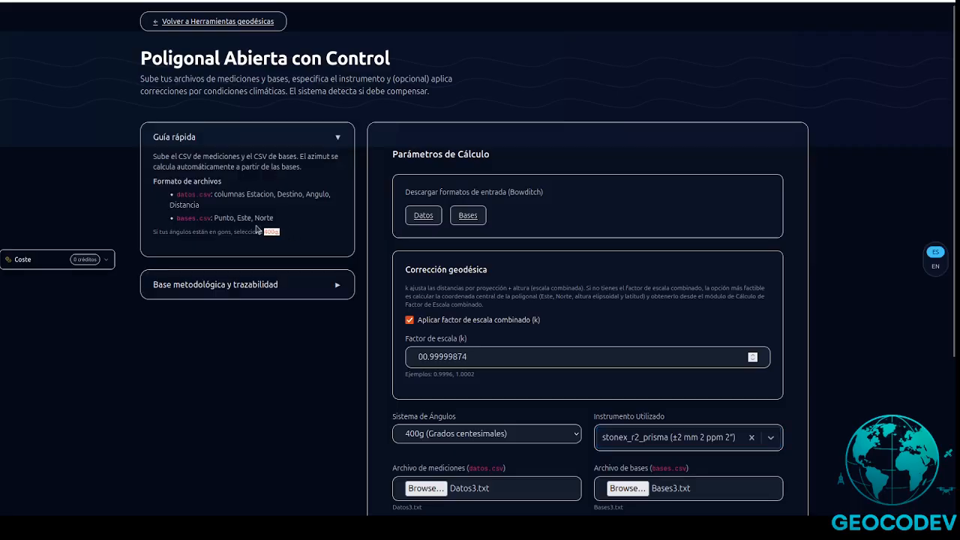
{"action": "left_click_drag", "start_coordinate": [279, 232], "coordinate": [147, 158]}
{"action": "left_click", "coordinate": [214, 169]}
{"action": "left_click_drag", "start_coordinate": [220, 196], "coordinate": [274, 208]}
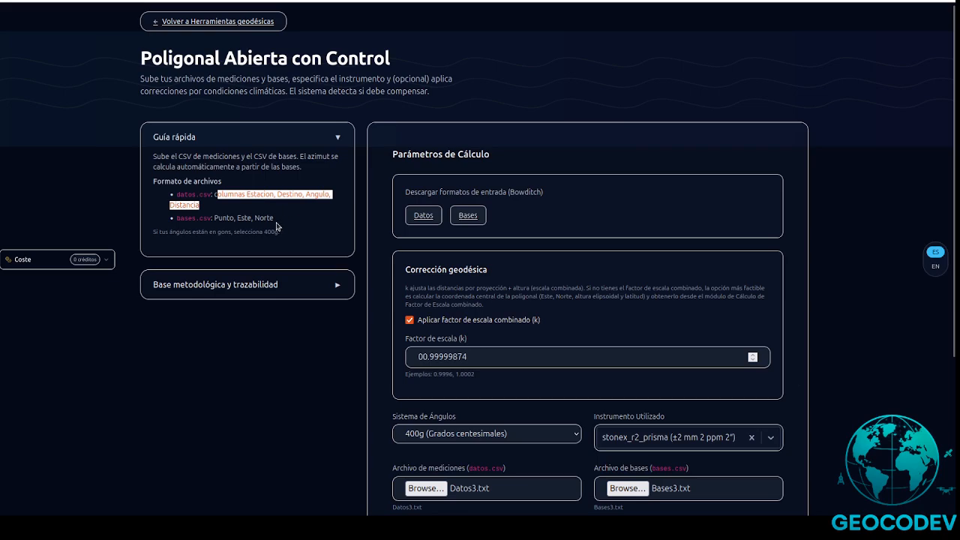
{"action": "left_click", "coordinate": [334, 149]}
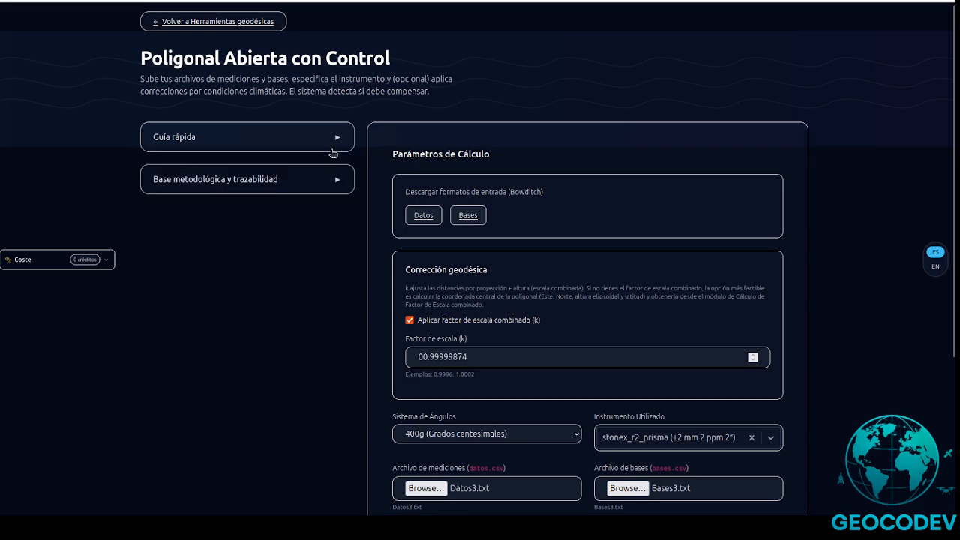
- Read the Base metodológica y trazabilidad section through its calculation process, and collapse it again
{"action": "left_click", "coordinate": [314, 194]}
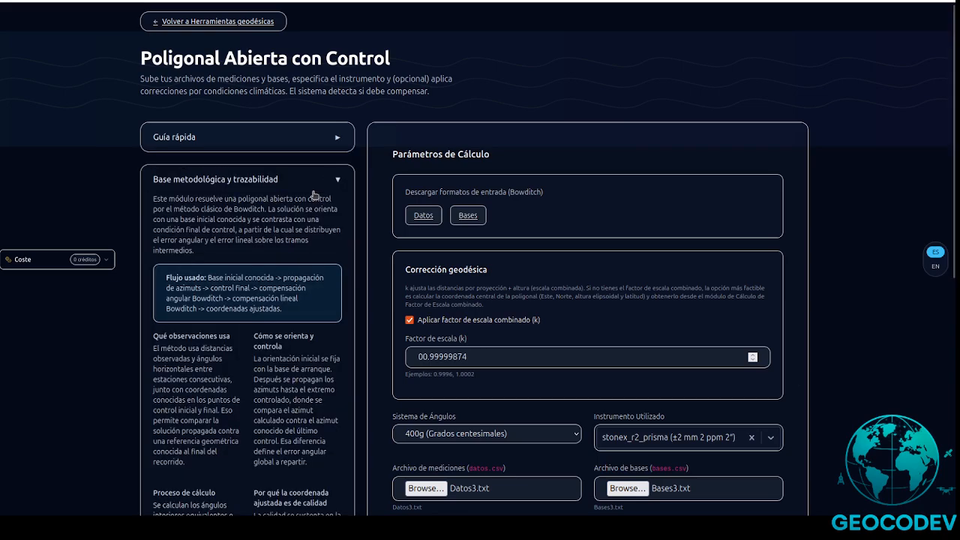
{"action": "scroll", "coordinate": [281, 276], "scroll_direction": "down", "scroll_amount": 1}
{"action": "scroll", "coordinate": [278, 276], "scroll_direction": "down", "scroll_amount": 3}
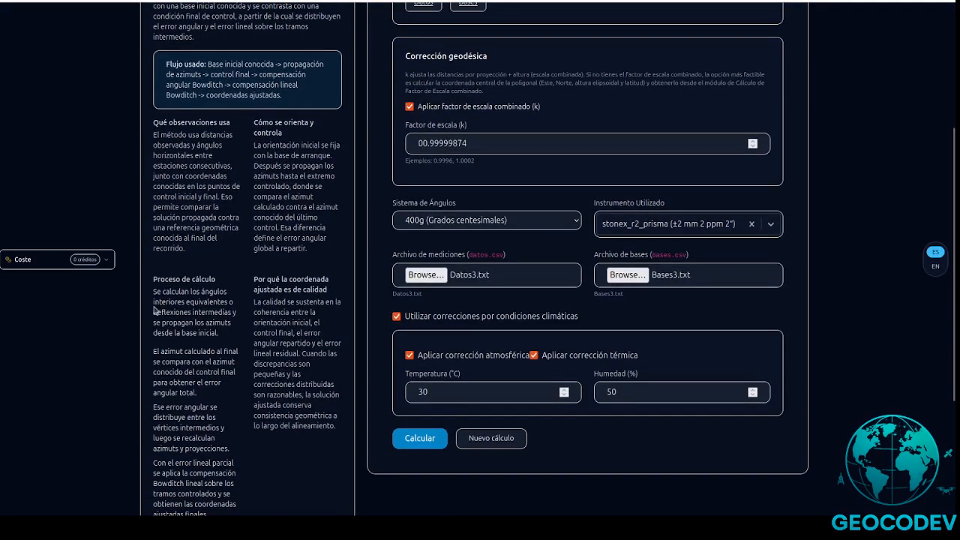
{"action": "scroll", "coordinate": [152, 314], "scroll_direction": "down", "scroll_amount": 3}
{"action": "left_click_drag", "start_coordinate": [204, 398], "coordinate": [150, 332]}
{"action": "scroll", "coordinate": [158, 322], "scroll_direction": "up", "scroll_amount": 4}
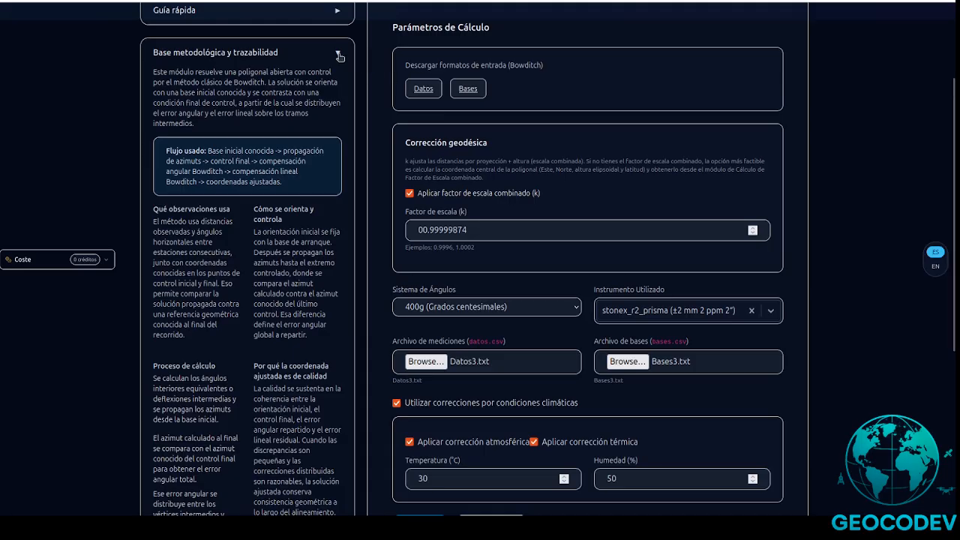
{"action": "left_click", "coordinate": [339, 54]}
- Run the controlled open traverse calculation with the configured parameters and bring its results into view
{"action": "scroll", "coordinate": [585, 188], "scroll_direction": "down", "scroll_amount": 2}
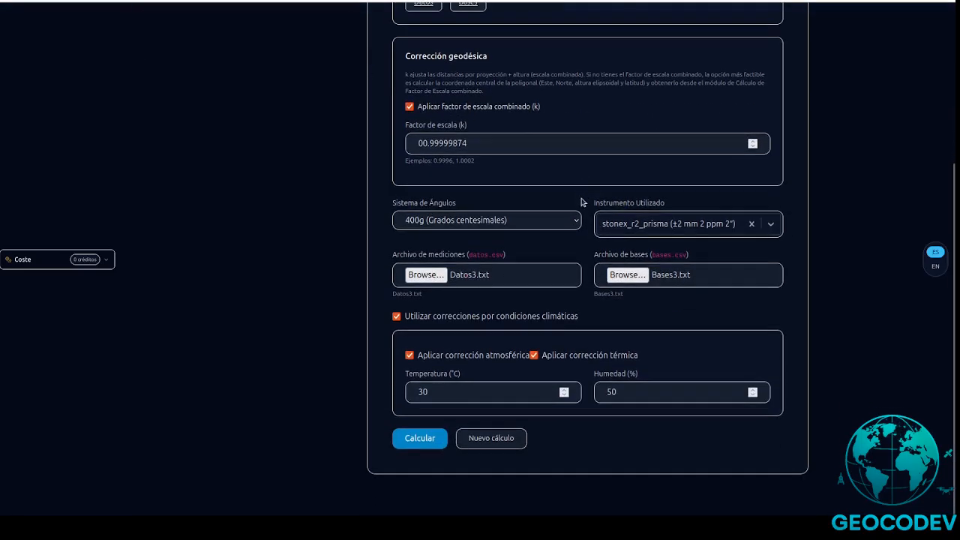
{"action": "left_click", "coordinate": [419, 439]}
{"action": "scroll", "coordinate": [433, 445], "scroll_direction": "down", "scroll_amount": 1}
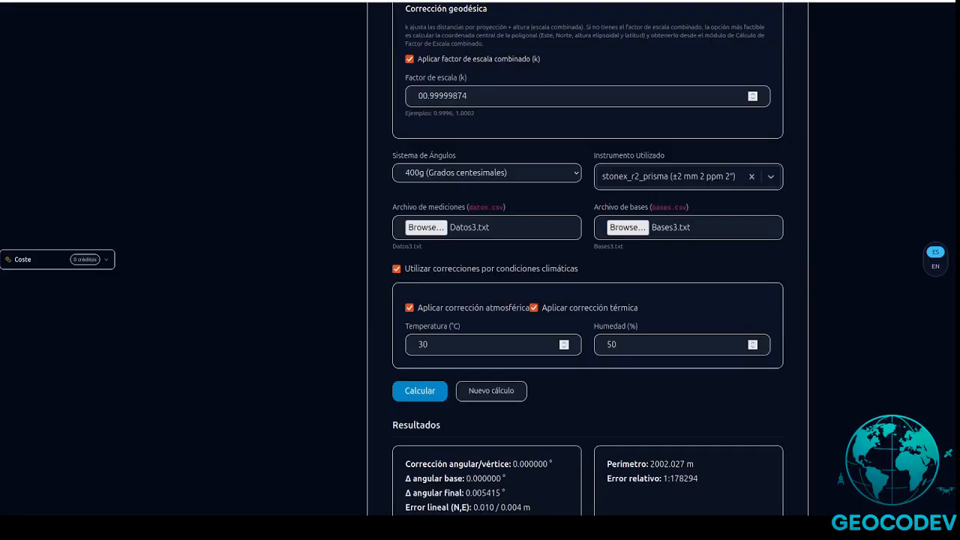
{"action": "scroll", "coordinate": [490, 264], "scroll_direction": "down", "scroll_amount": 3}
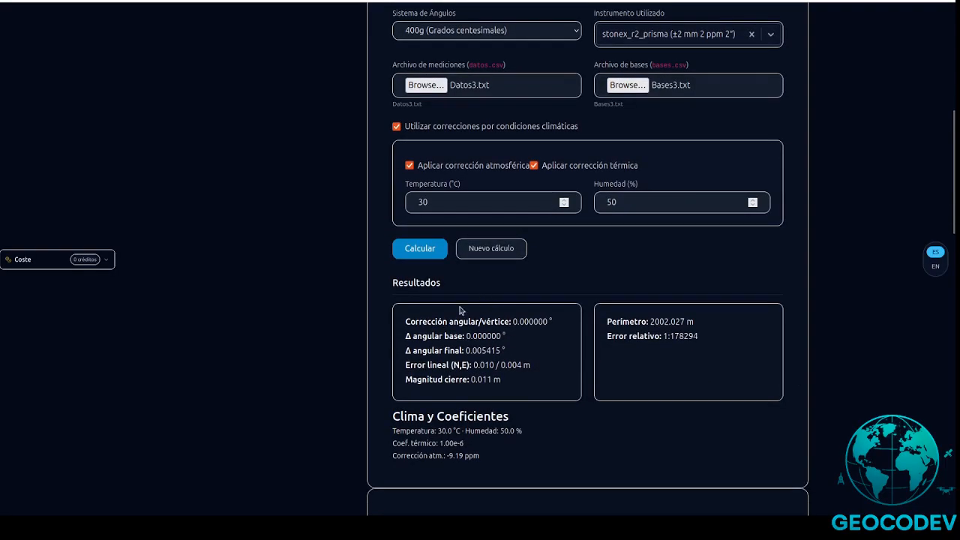
- Examine the angular results: the correction per vertex, the base angular difference and the final angular difference
{"action": "scroll", "coordinate": [465, 307], "scroll_direction": "down", "scroll_amount": 2}
{"action": "left_click_drag", "start_coordinate": [406, 250], "coordinate": [552, 251]}
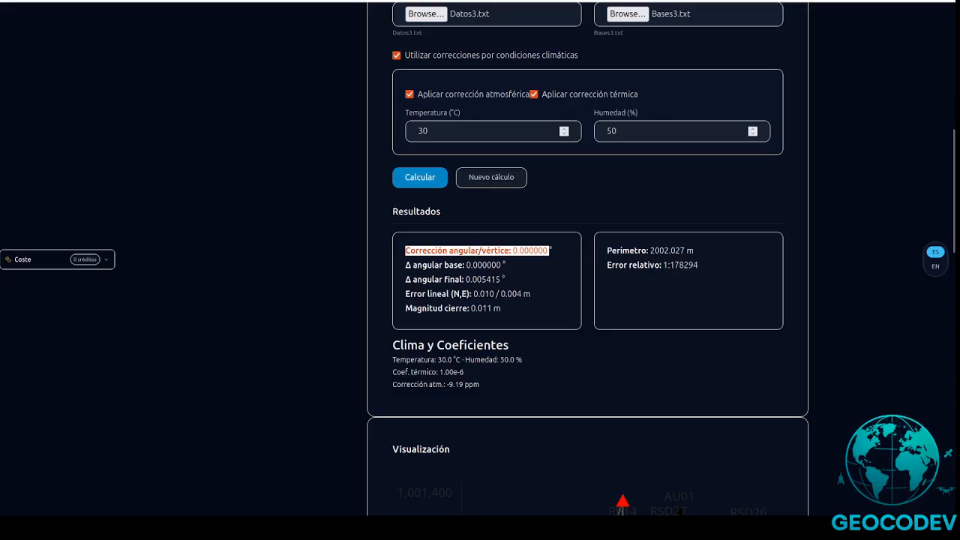
{"action": "left_click_drag", "start_coordinate": [406, 265], "coordinate": [509, 272]}
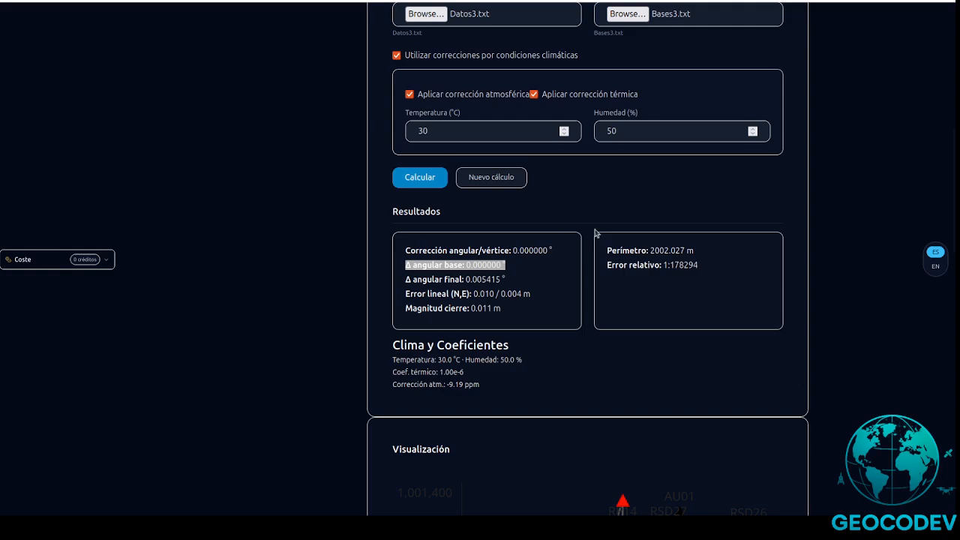
{"action": "left_click_drag", "start_coordinate": [406, 280], "coordinate": [504, 282]}
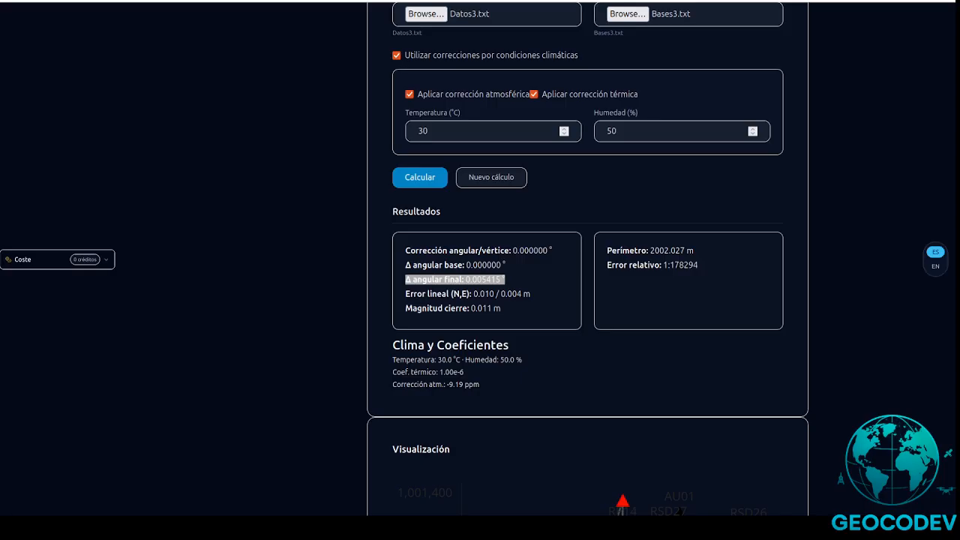
{"action": "left_click_drag", "start_coordinate": [466, 279], "coordinate": [555, 279]}
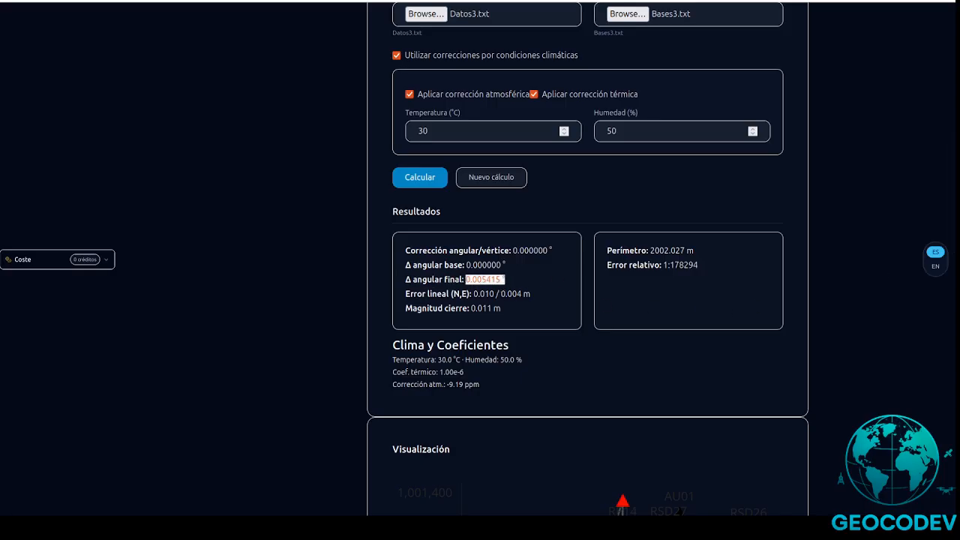
- Examine the linear error in north and east and the closure magnitude in the results
{"action": "scroll", "coordinate": [422, 238], "scroll_direction": "down", "scroll_amount": 2}
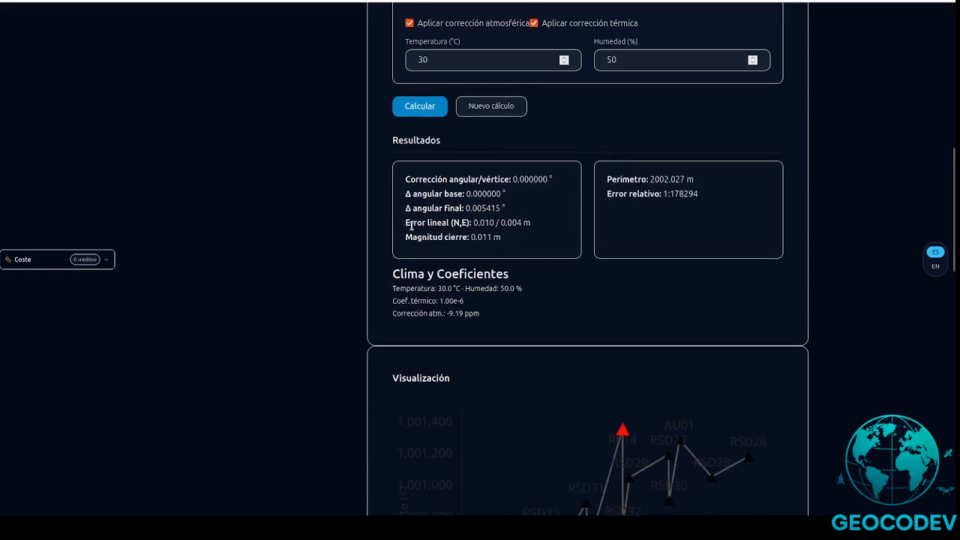
{"action": "left_click_drag", "start_coordinate": [405, 223], "coordinate": [544, 229]}
{"action": "left_click", "coordinate": [493, 225]}
{"action": "left_click_drag", "start_coordinate": [510, 240], "coordinate": [405, 237]}
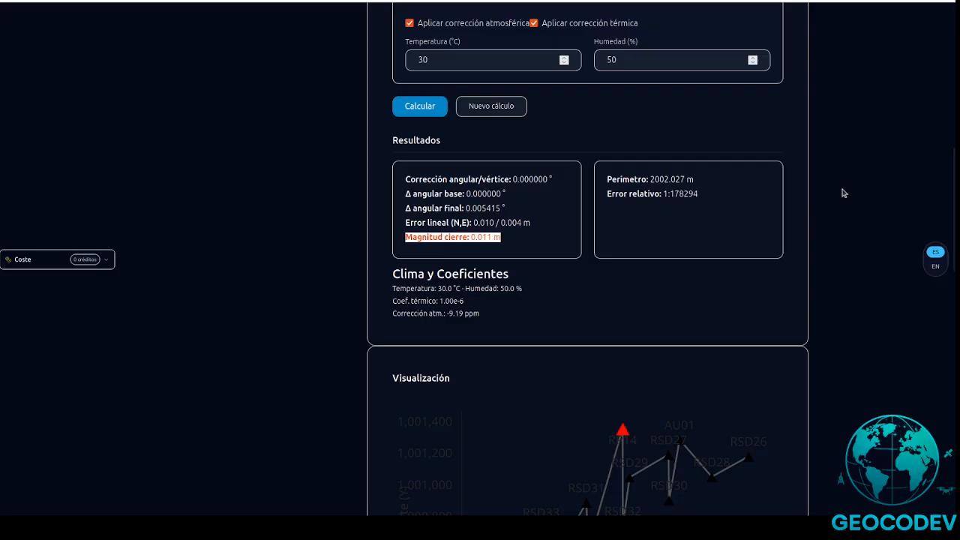
- Examine the traverse's perimeter and relative error in the results
{"action": "left_click_drag", "start_coordinate": [606, 179], "coordinate": [700, 185]}
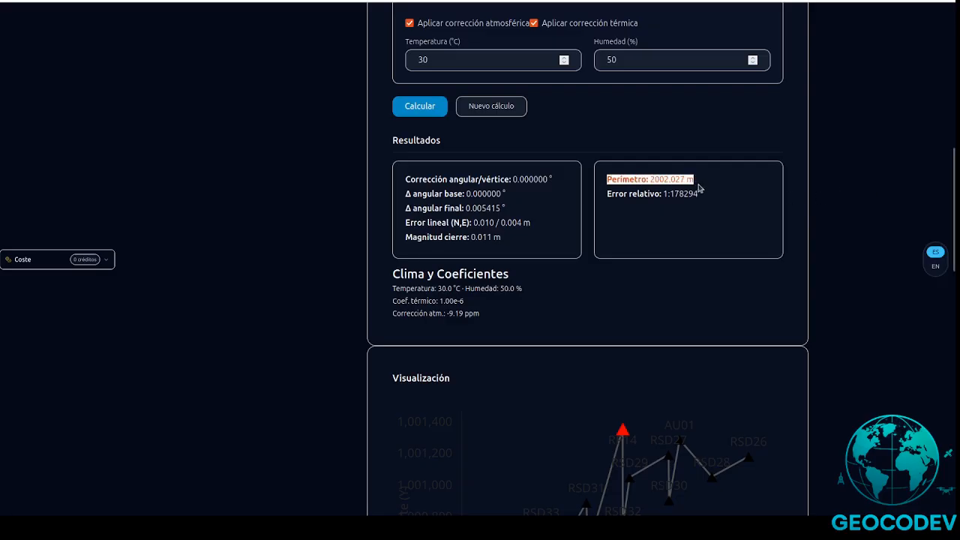
{"action": "left_click", "coordinate": [691, 181]}
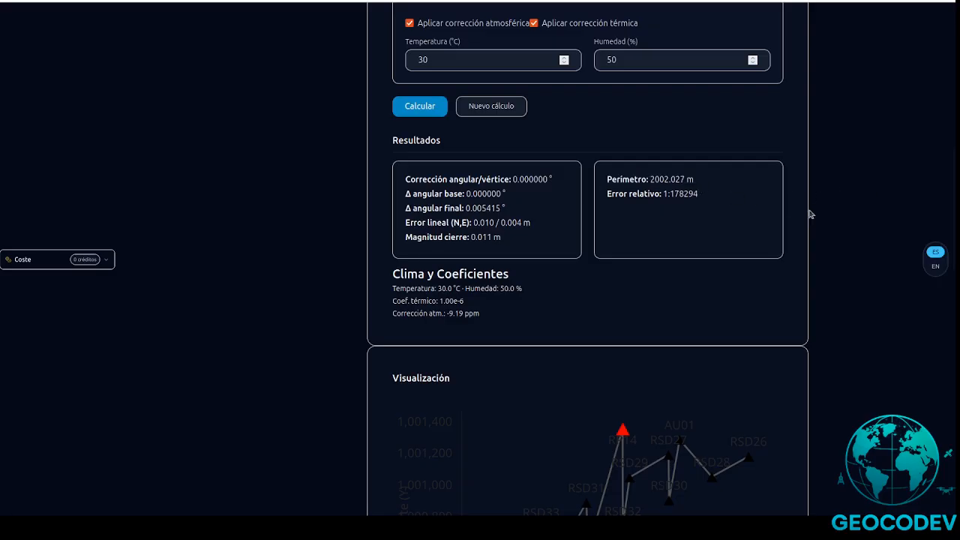
{"action": "left_click", "coordinate": [695, 194]}
{"action": "left_click_drag", "start_coordinate": [663, 194], "coordinate": [713, 204]}
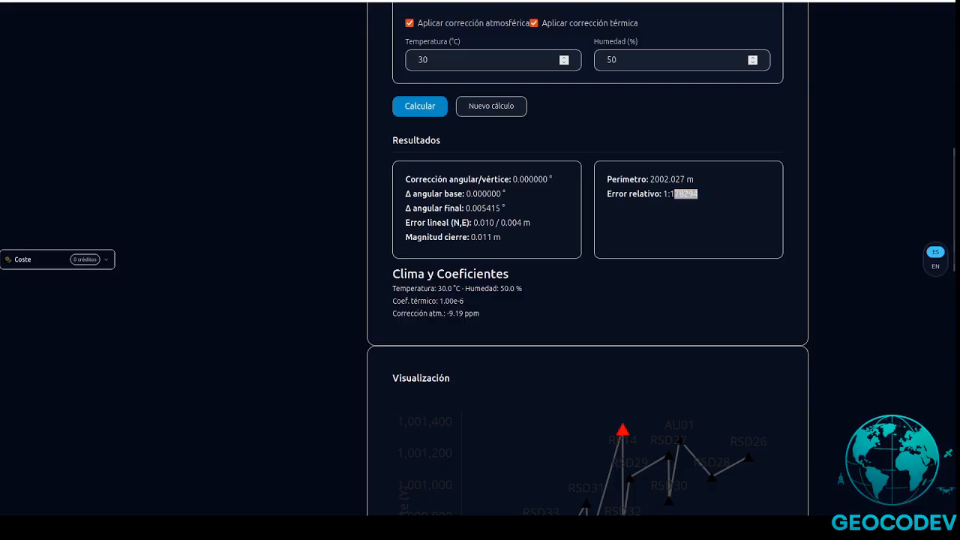
{"action": "left_click", "coordinate": [705, 196]}
{"action": "left_click_drag", "start_coordinate": [685, 194], "coordinate": [707, 200]}
- Check the Clima y Coeficientes results against the climatic correction settings in the form
{"action": "scroll", "coordinate": [609, 223], "scroll_direction": "down", "scroll_amount": 1}
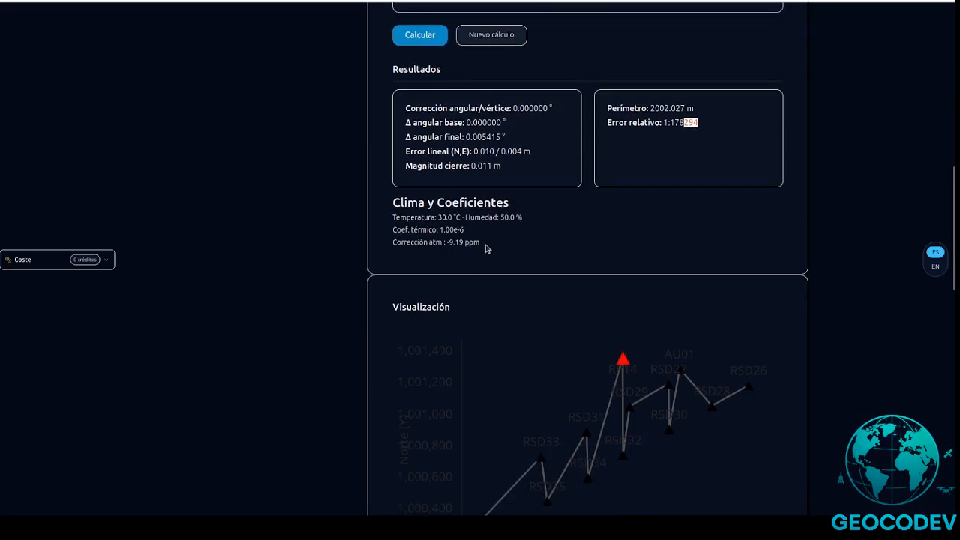
{"action": "left_click_drag", "start_coordinate": [489, 244], "coordinate": [385, 206]}
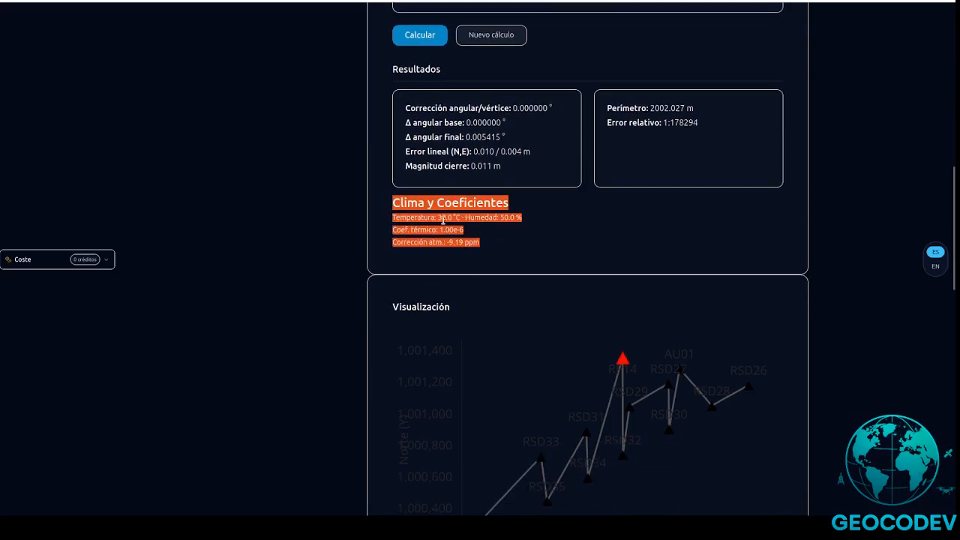
{"action": "left_click", "coordinate": [446, 218]}
{"action": "scroll", "coordinate": [485, 150], "scroll_direction": "up", "scroll_amount": 5}
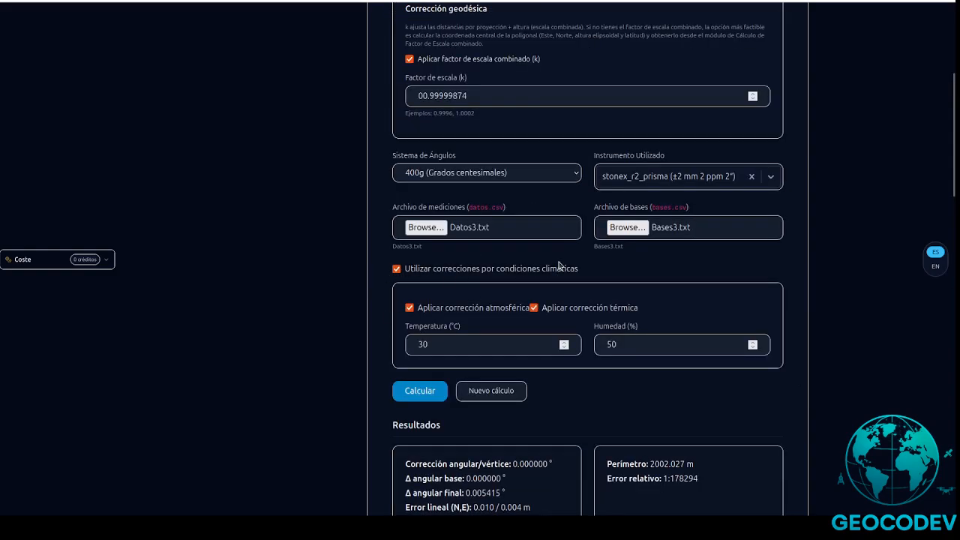
- Review the traverse plot, the Proyecciones table and the full table of adjusted coordinates
{"action": "scroll", "coordinate": [559, 272], "scroll_direction": "down", "scroll_amount": 4}
{"action": "scroll", "coordinate": [559, 247], "scroll_direction": "down", "scroll_amount": 5}
{"action": "scroll", "coordinate": [488, 162], "scroll_direction": "up", "scroll_amount": 1}
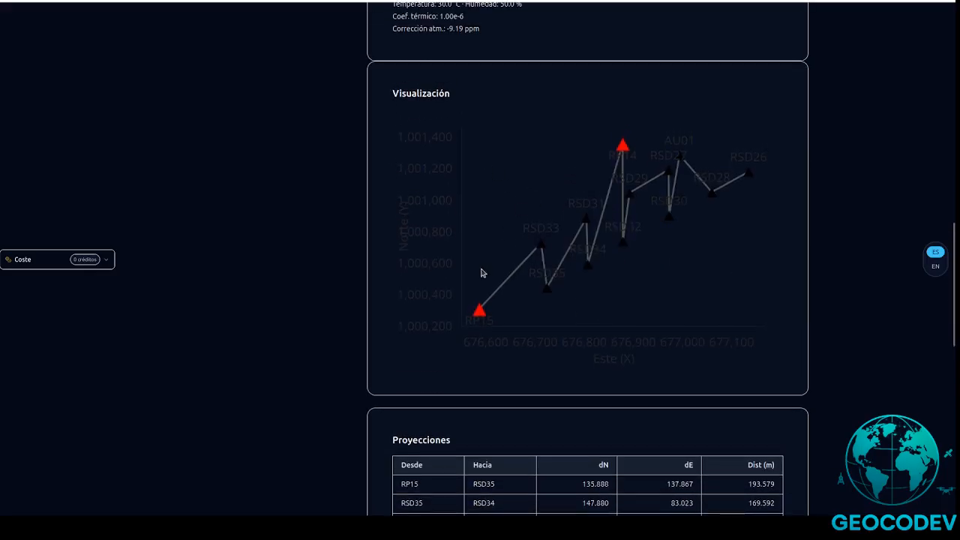
{"action": "scroll", "coordinate": [729, 233], "scroll_direction": "down", "scroll_amount": 3}
{"action": "scroll", "coordinate": [450, 232], "scroll_direction": "down", "scroll_amount": 3}
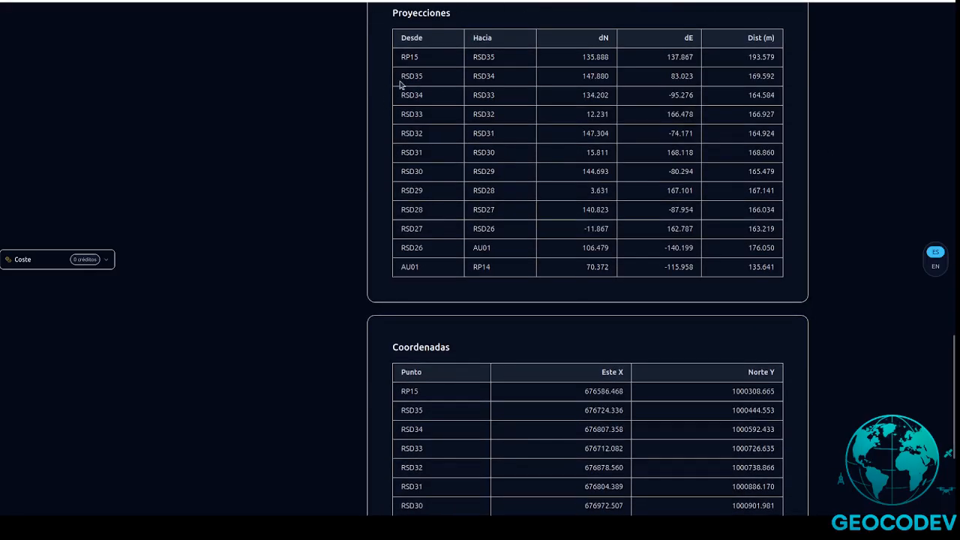
{"action": "scroll", "coordinate": [401, 119], "scroll_direction": "down", "scroll_amount": 3}
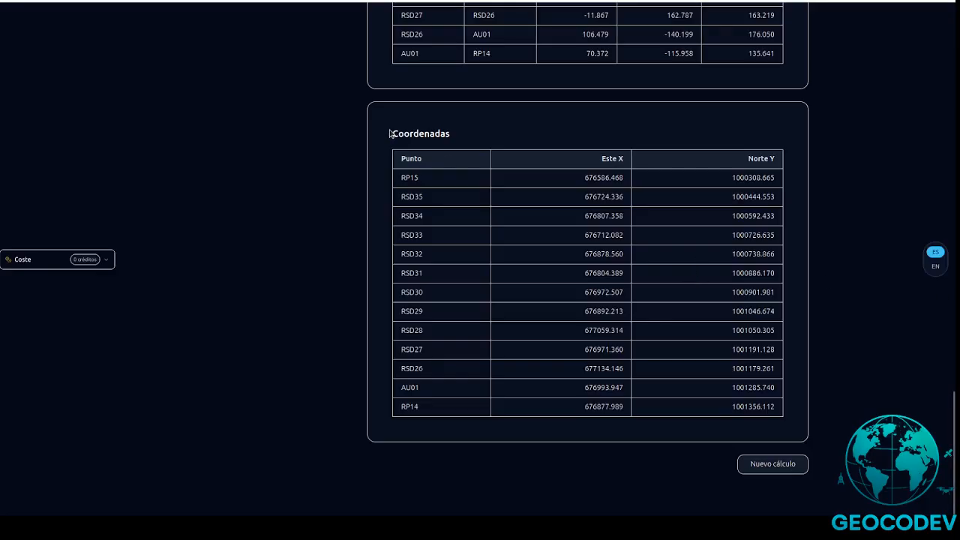
{"action": "left_click_drag", "start_coordinate": [390, 133], "coordinate": [773, 408]}
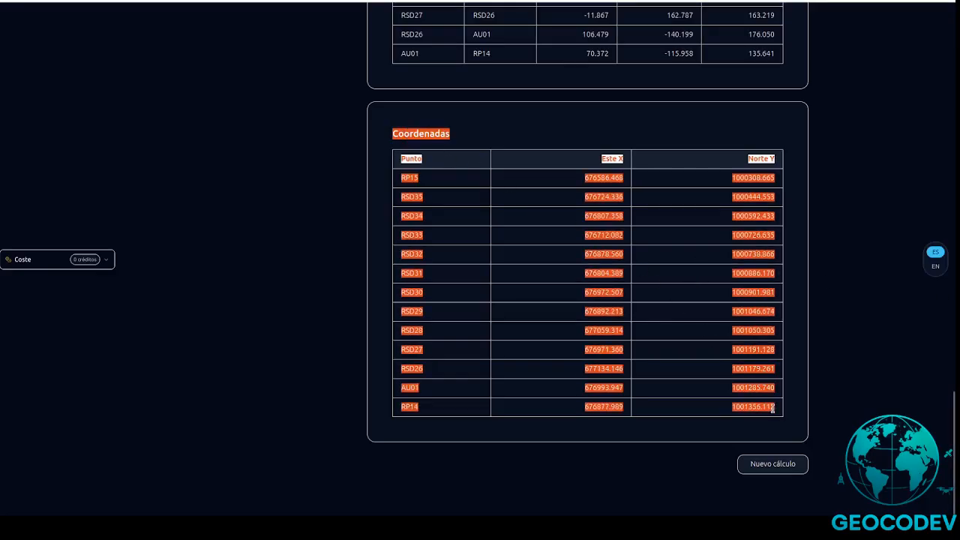
{"action": "left_click", "coordinate": [780, 409]}
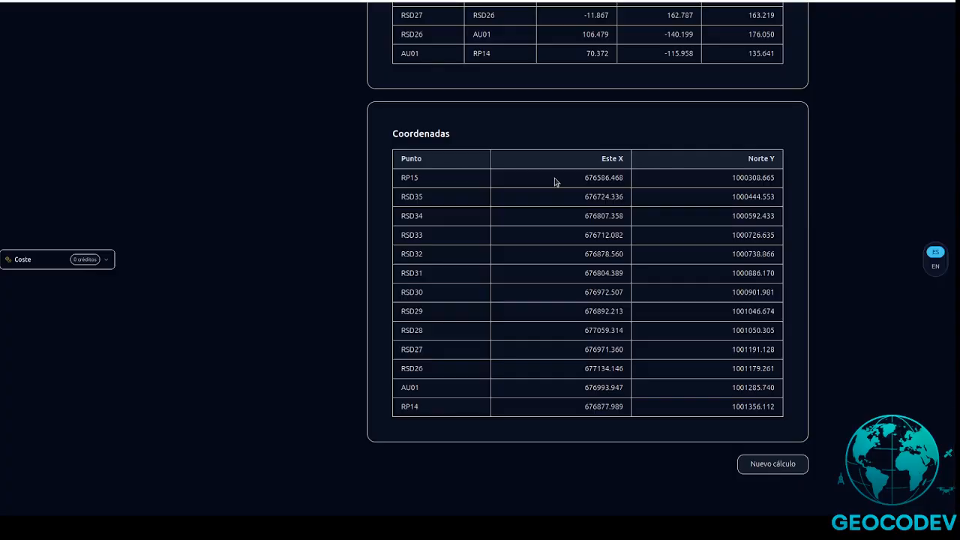
- Return to the results summary and re-examine the final angular difference
{"action": "scroll", "coordinate": [557, 185], "scroll_direction": "up", "scroll_amount": 4}
{"action": "scroll", "coordinate": [557, 186], "scroll_direction": "up", "scroll_amount": 8}
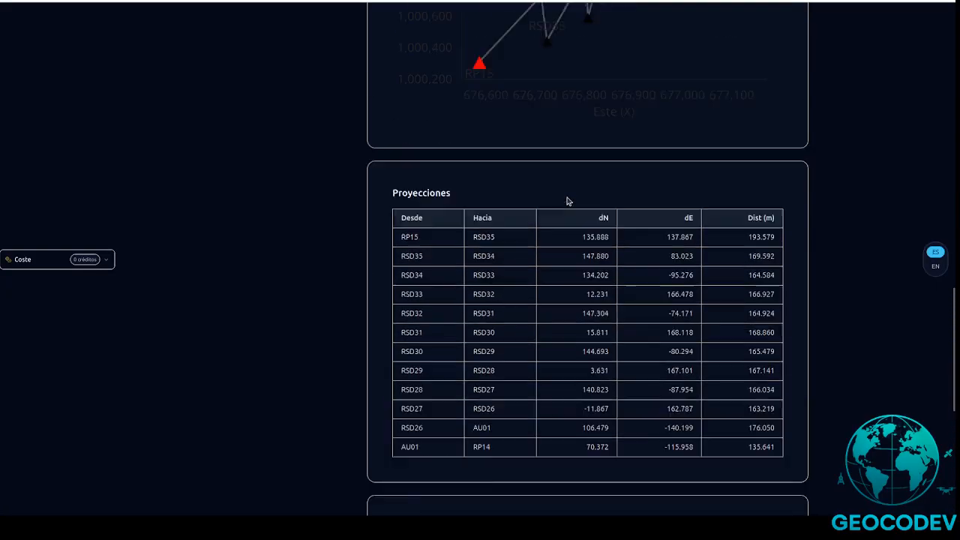
{"action": "scroll", "coordinate": [673, 225], "scroll_direction": "up", "scroll_amount": 2}
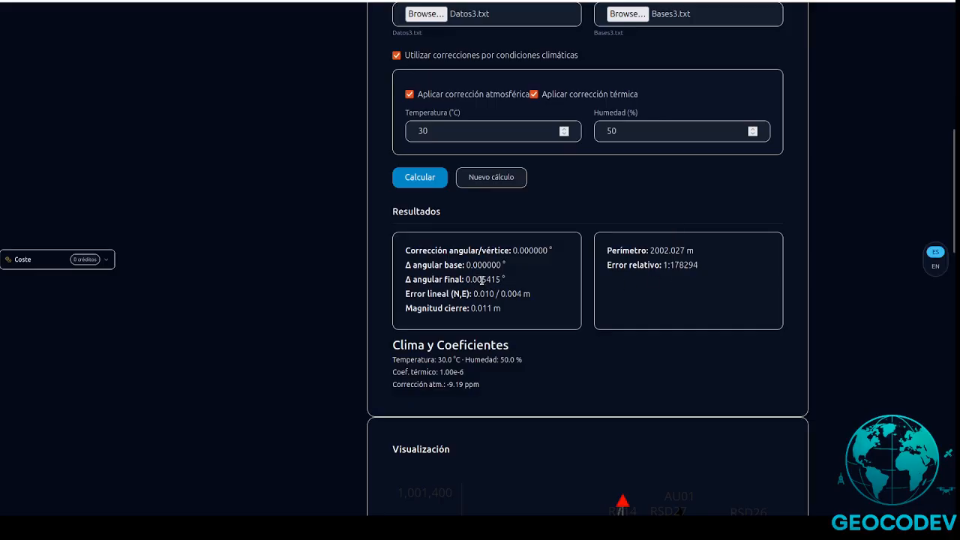
{"action": "left_click_drag", "start_coordinate": [466, 279], "coordinate": [506, 280]}
{"action": "left_click", "coordinate": [513, 284]}
- Look over the traverse plot and the Proyecciones table again, and return to the results summary
{"action": "scroll", "coordinate": [466, 251], "scroll_direction": "down", "scroll_amount": 5}
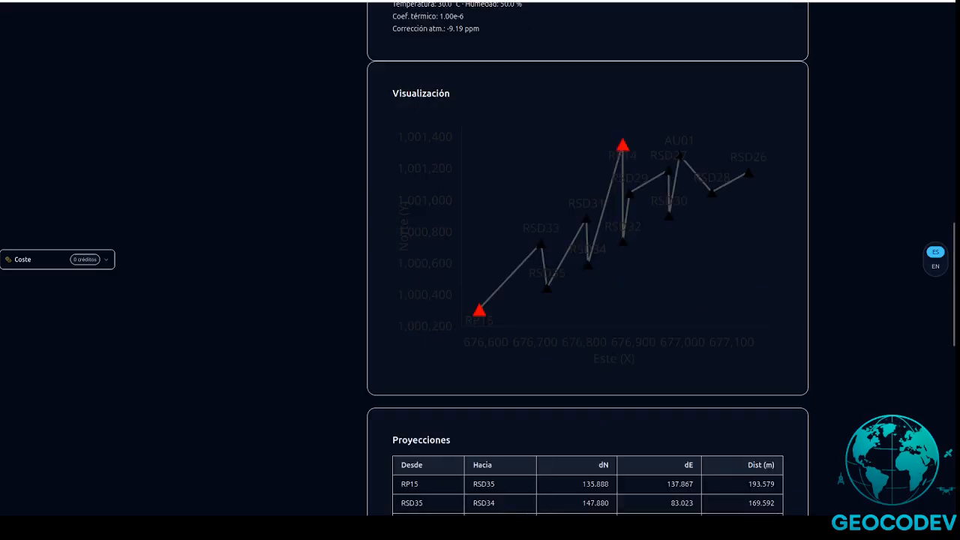
{"action": "scroll", "coordinate": [788, 248], "scroll_direction": "up", "scroll_amount": 2}
{"action": "scroll", "coordinate": [740, 235], "scroll_direction": "down", "scroll_amount": 6}
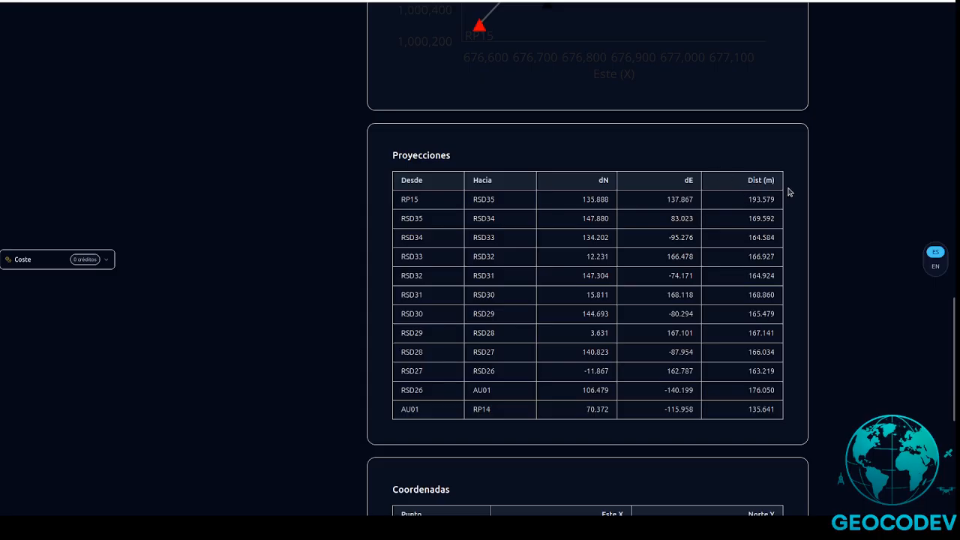
{"action": "scroll", "coordinate": [779, 188], "scroll_direction": "up", "scroll_amount": 2}
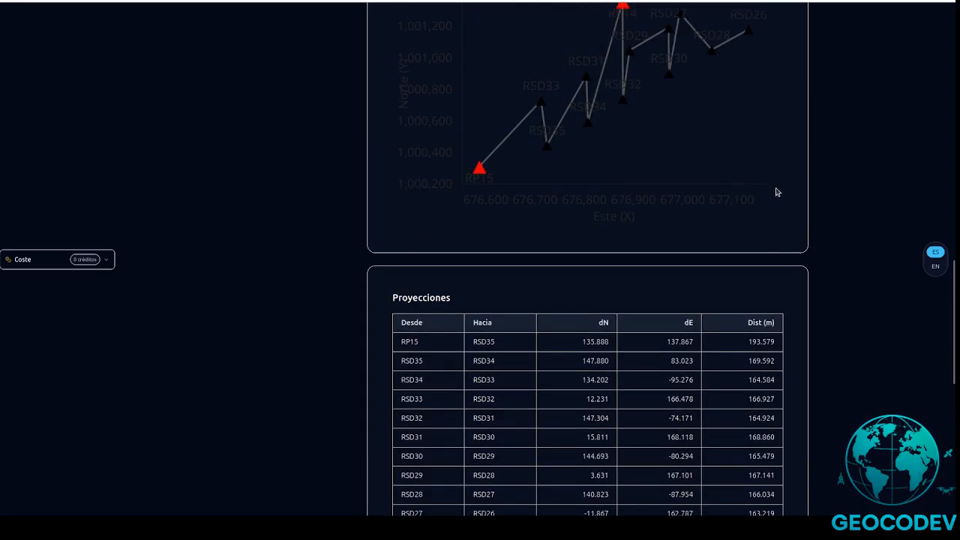
{"action": "scroll", "coordinate": [730, 193], "scroll_direction": "up", "scroll_amount": 3}
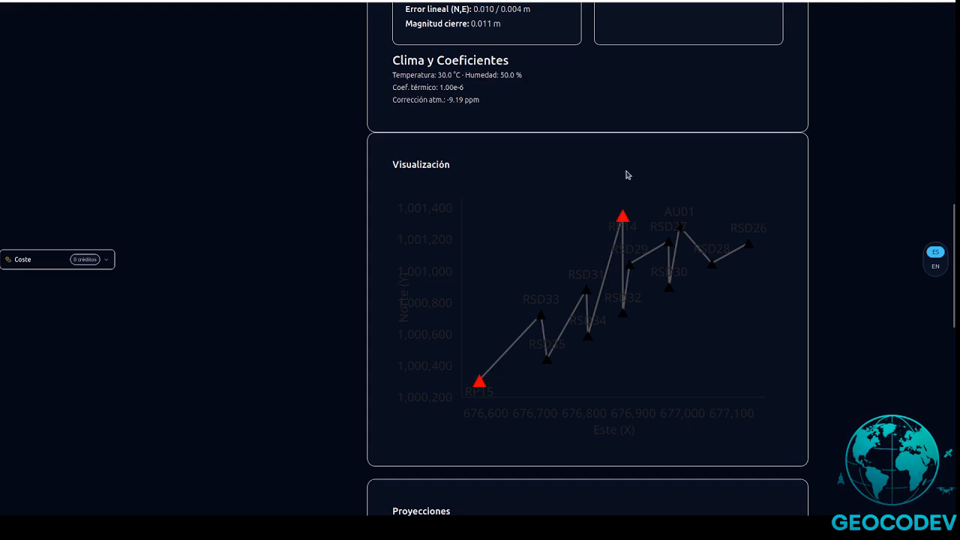
{"action": "scroll", "coordinate": [604, 183], "scroll_direction": "up", "scroll_amount": 3}
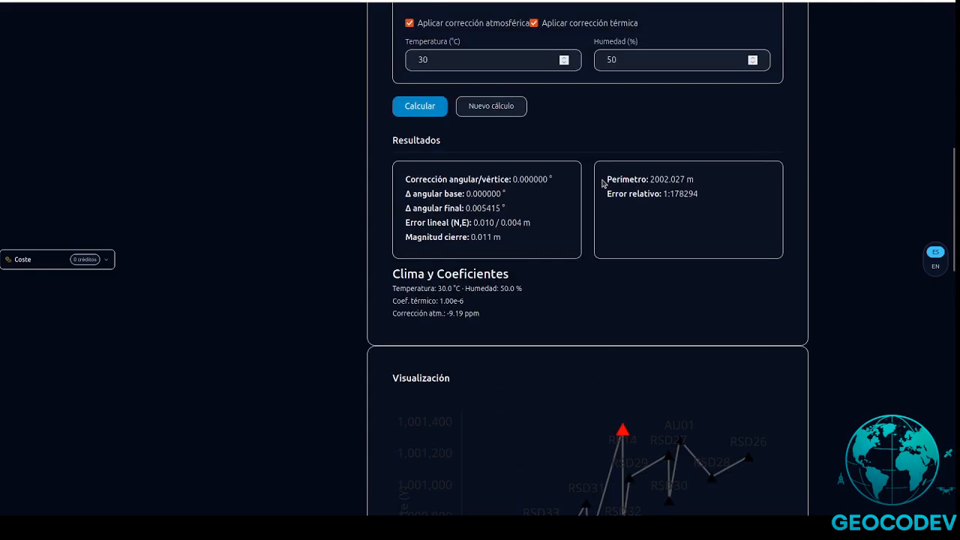